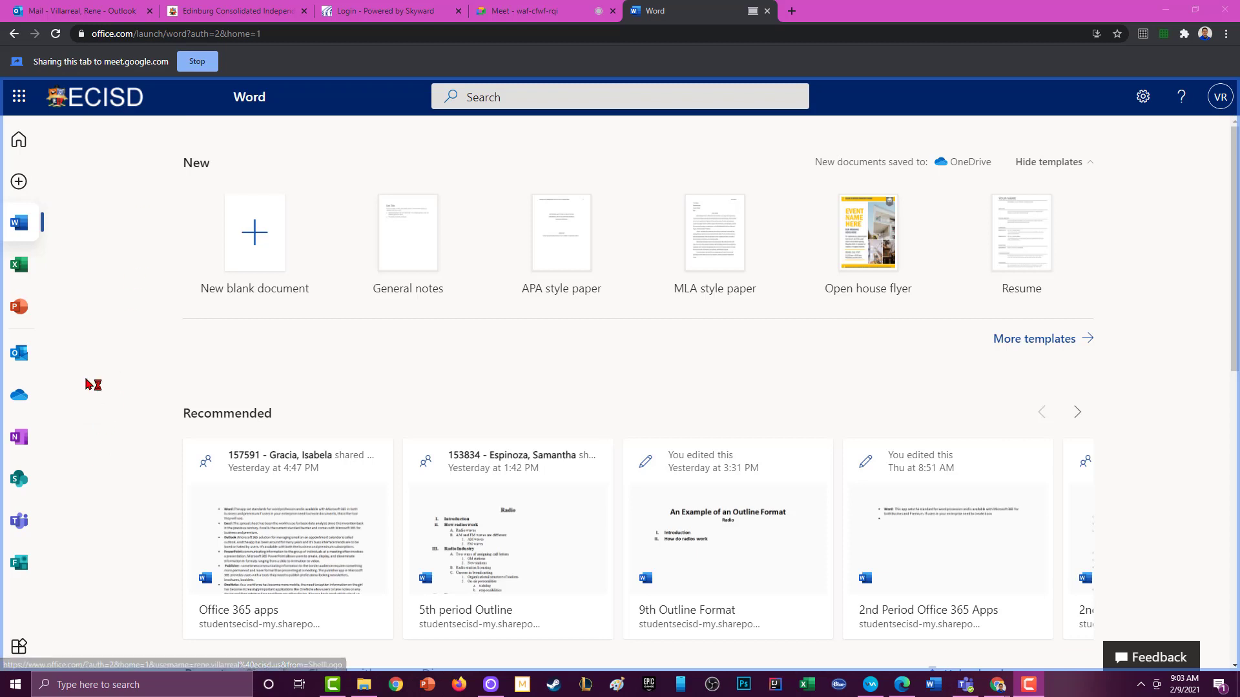
Step: Create a new blank Word document and name the file "2nd Outline Format"
click(244, 259)
click(240, 246)
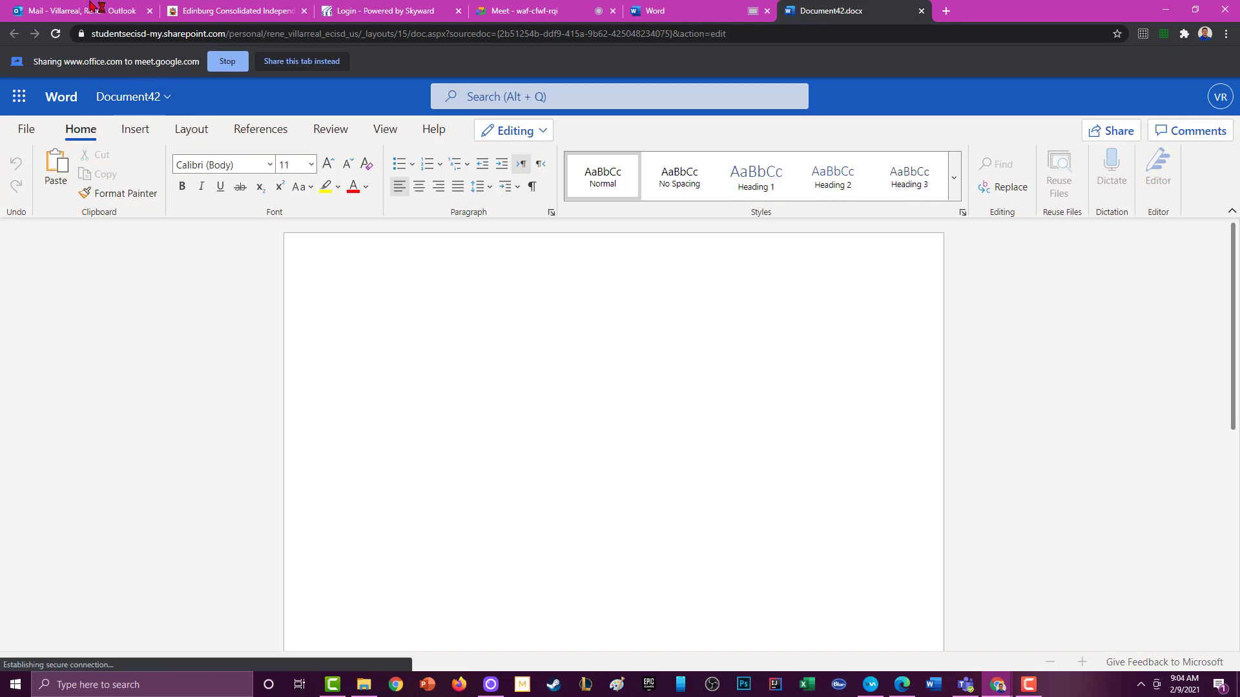
click(125, 100)
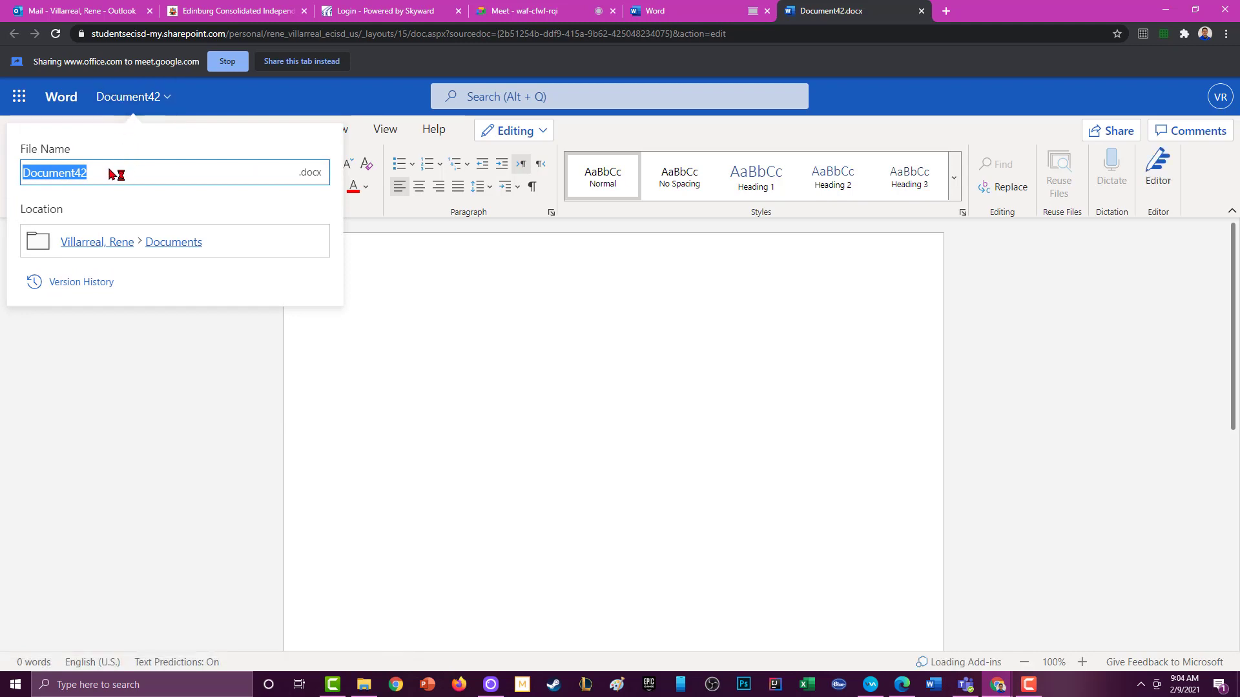
text(2nd)
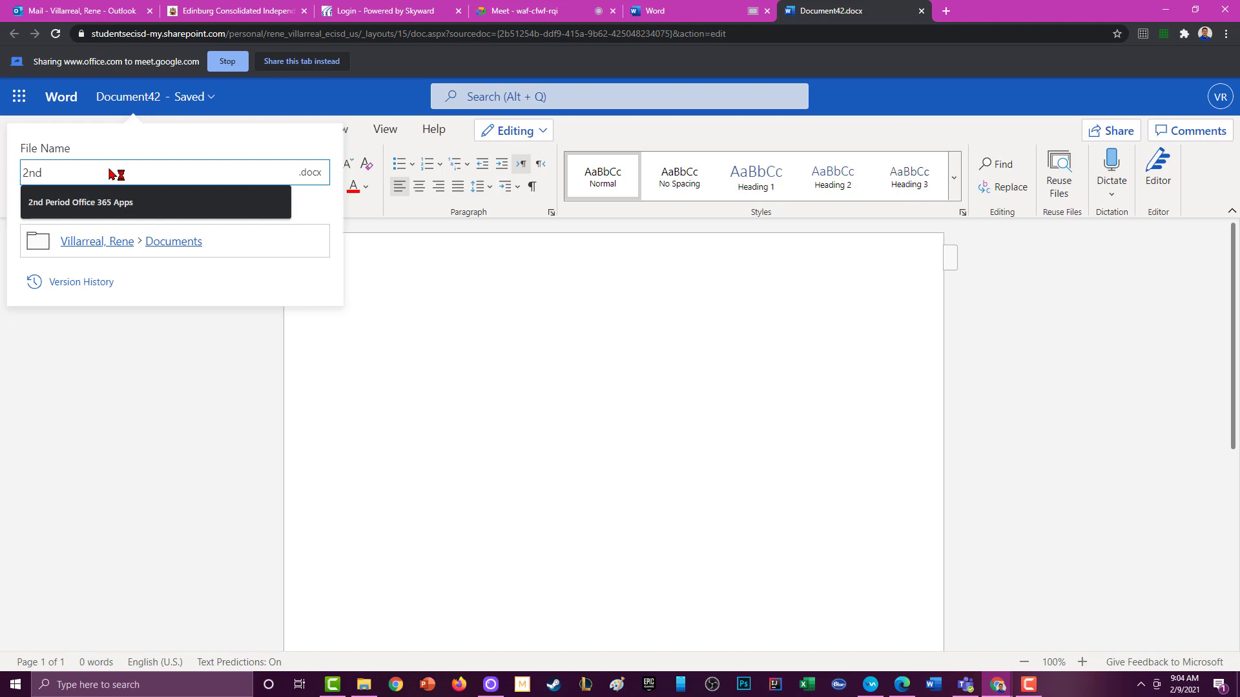
text(Ou)
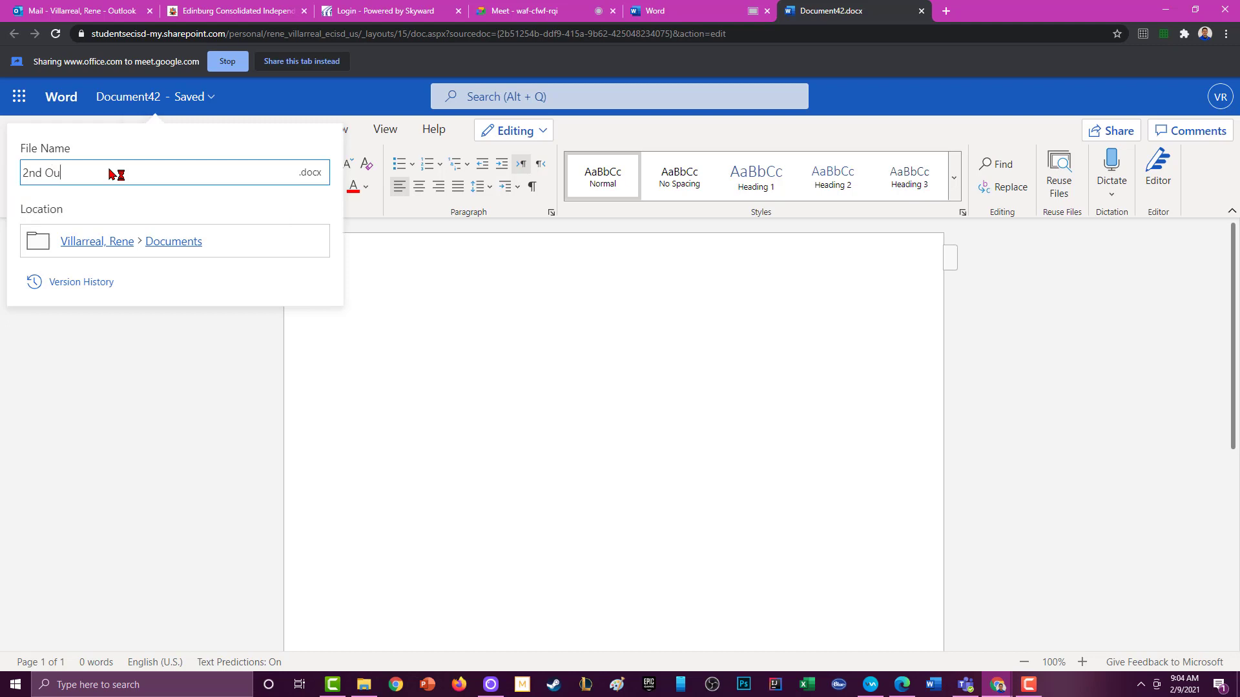
text(tline Format)
click(462, 425)
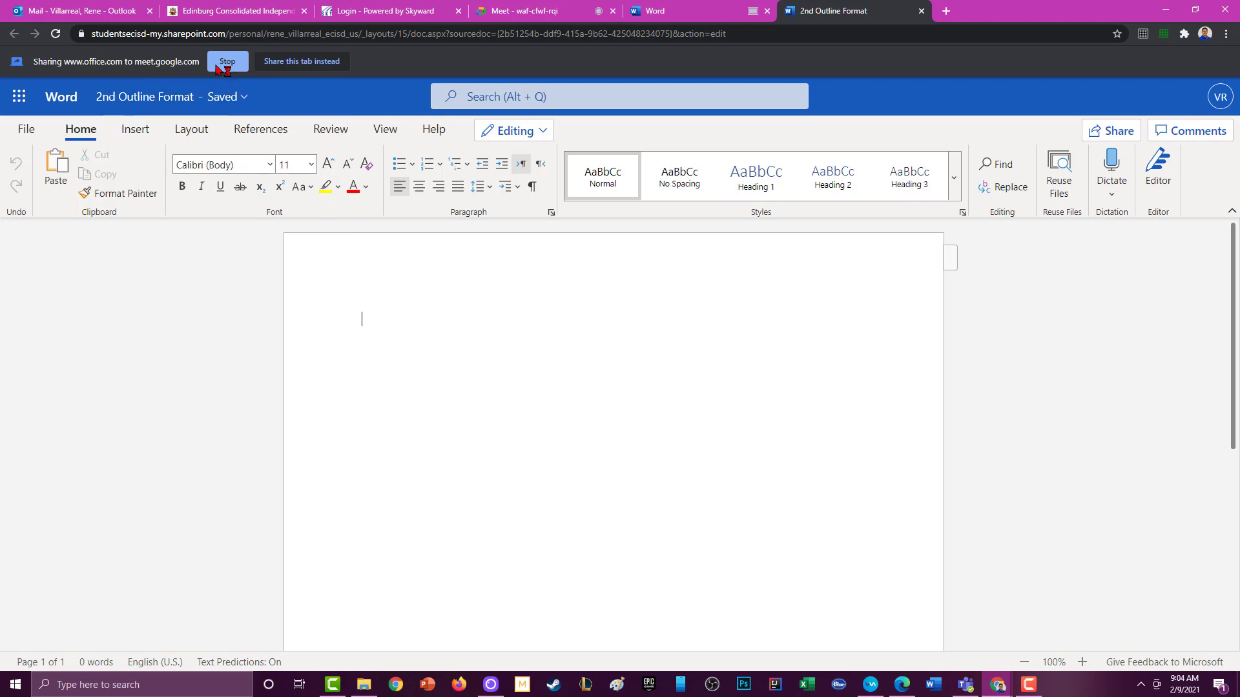
Step: Insert "Period" into the file name so it reads "2nd Period Outline Format"
click(116, 102)
click(45, 170)
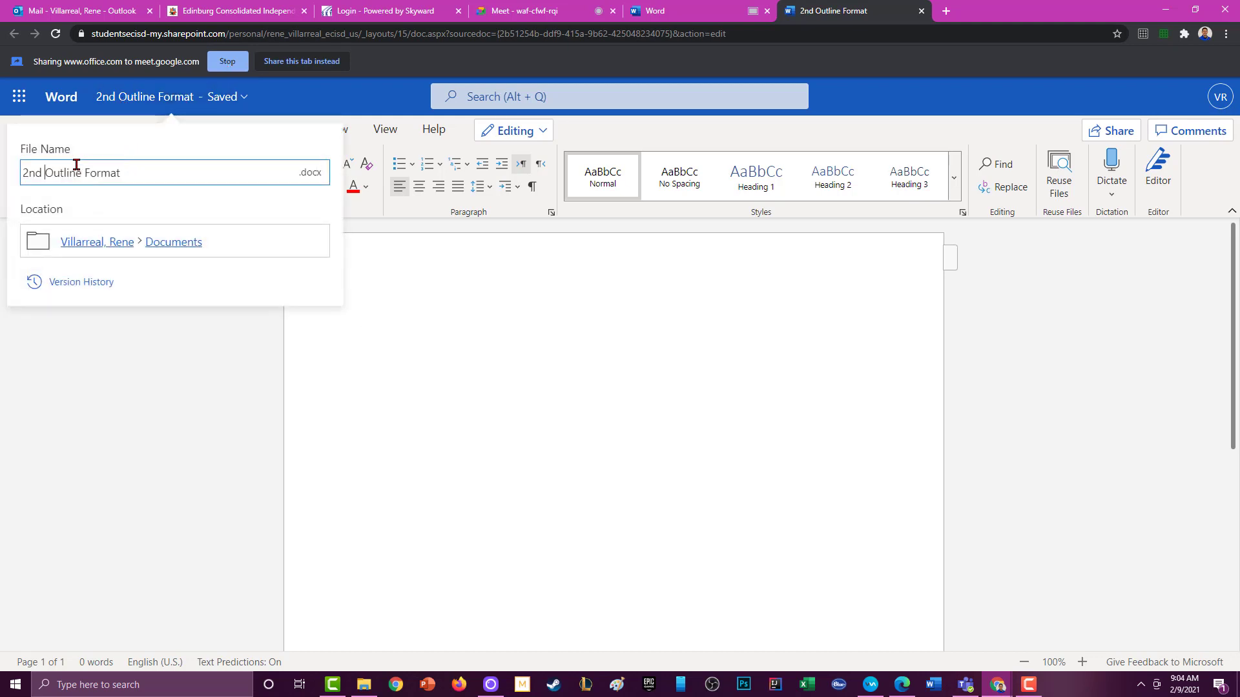
text(Period)
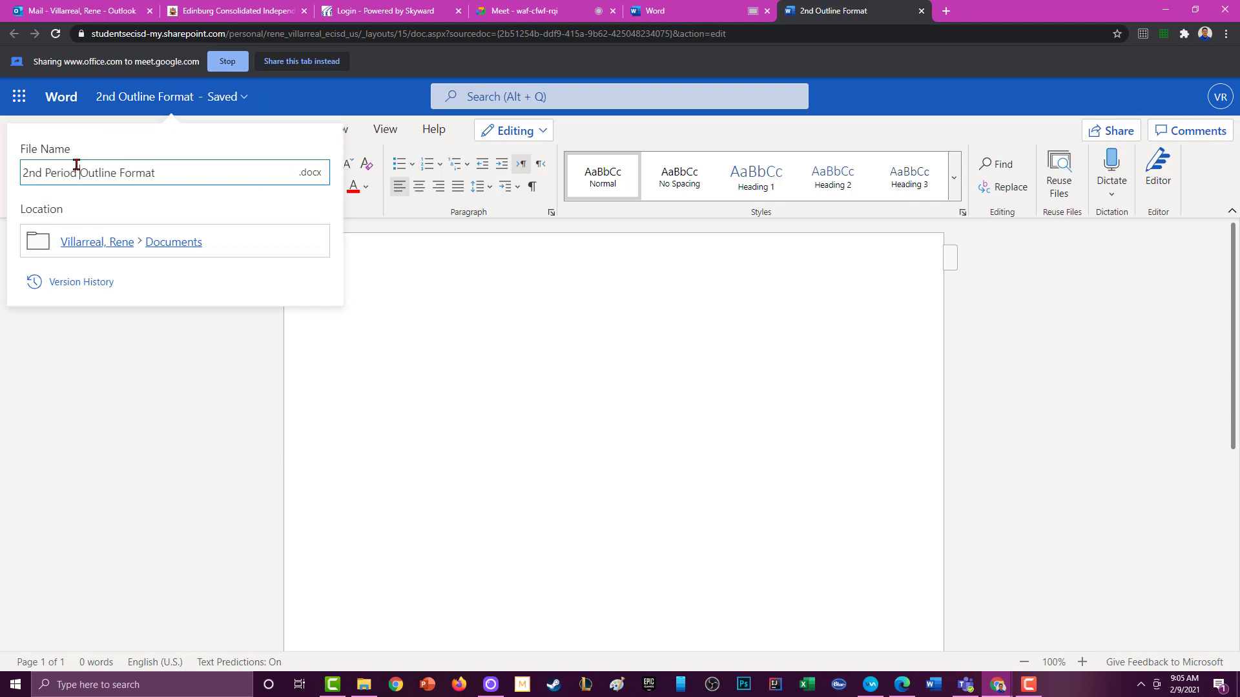
click(743, 424)
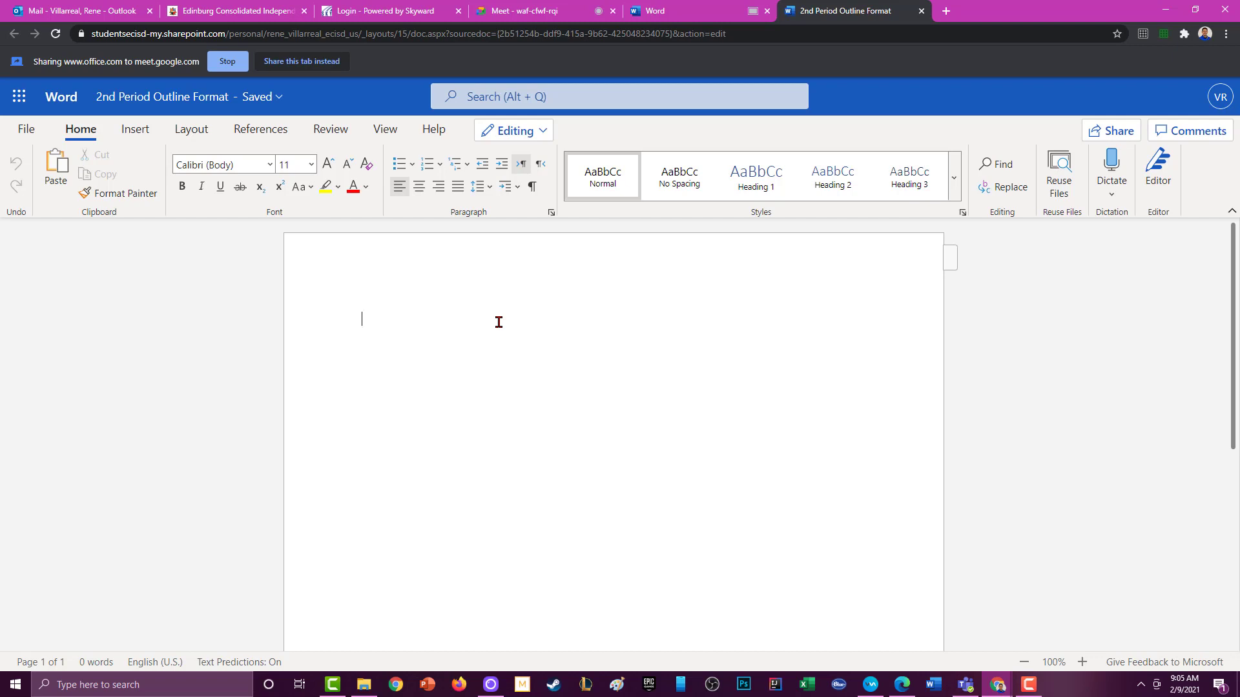
Step: Enter the title "AN EXAMPLE OF OUTLINE FORMAT" with "Radio" on the line below it
text(A)
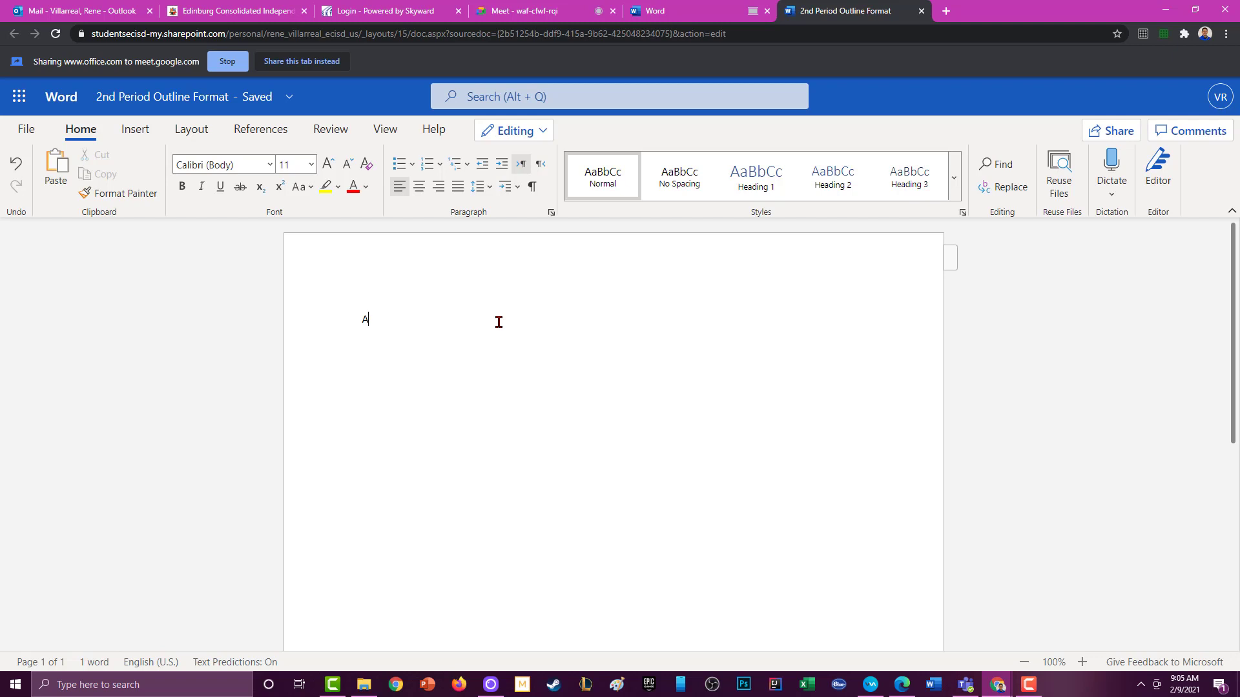
text(N EXAMPLE OF OUTLINE FORMAT)
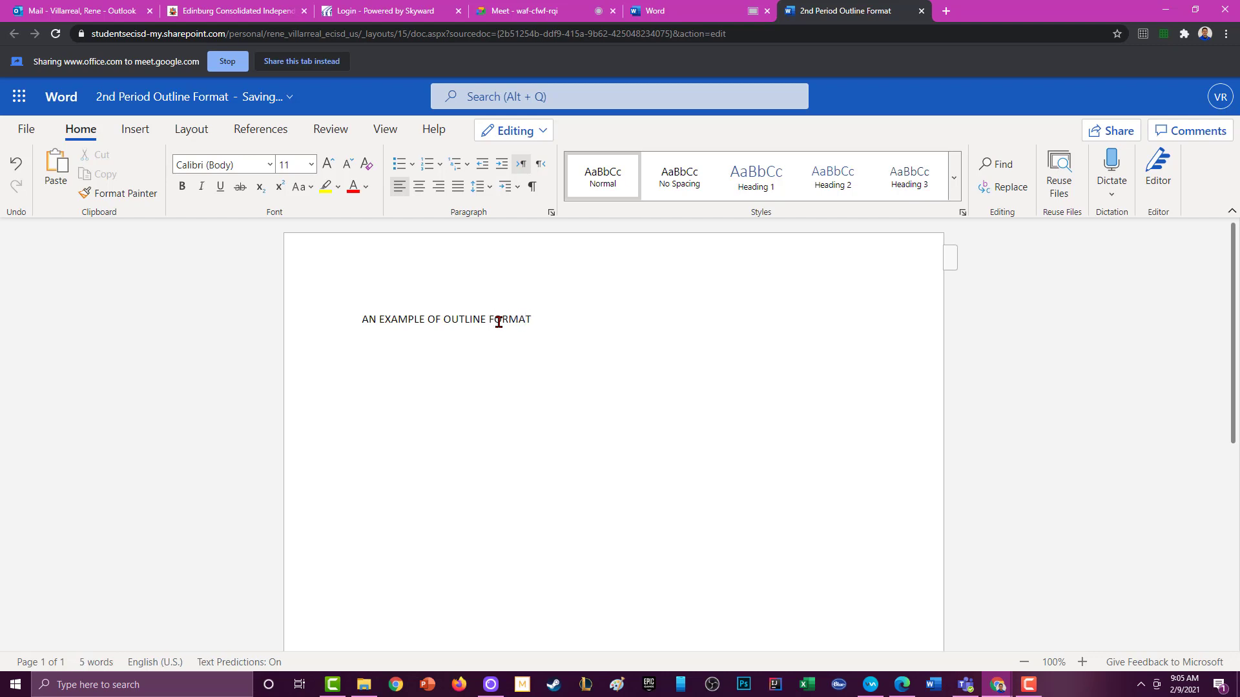
text(RA)
text(adio)
Step: Apply the No Spacing style to the title and the "Radio" line
drag(390, 343, 355, 322)
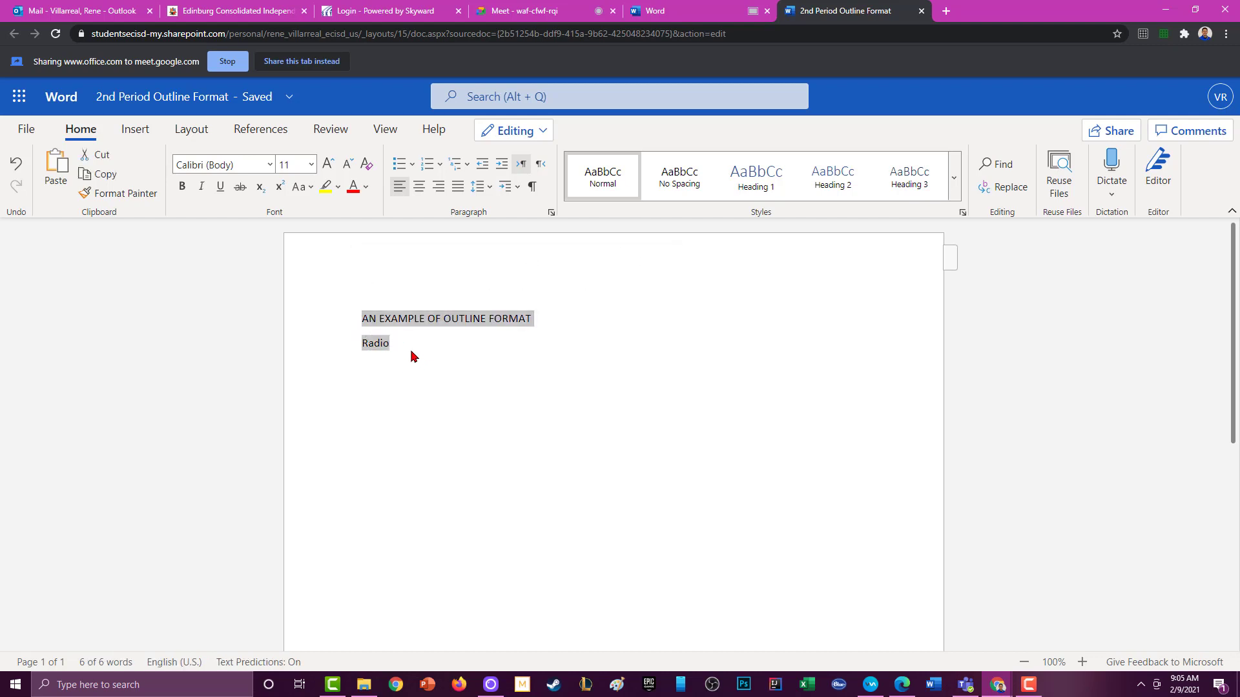
click(400, 338)
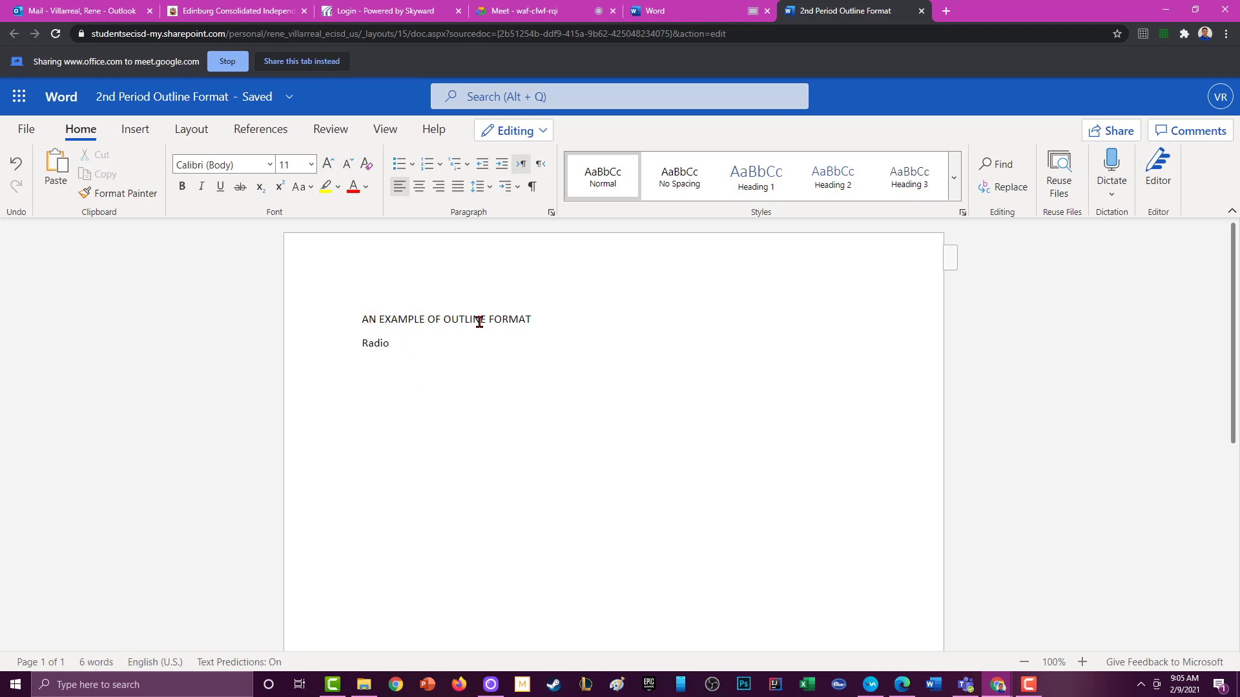
click(376, 328)
drag(360, 321, 421, 351)
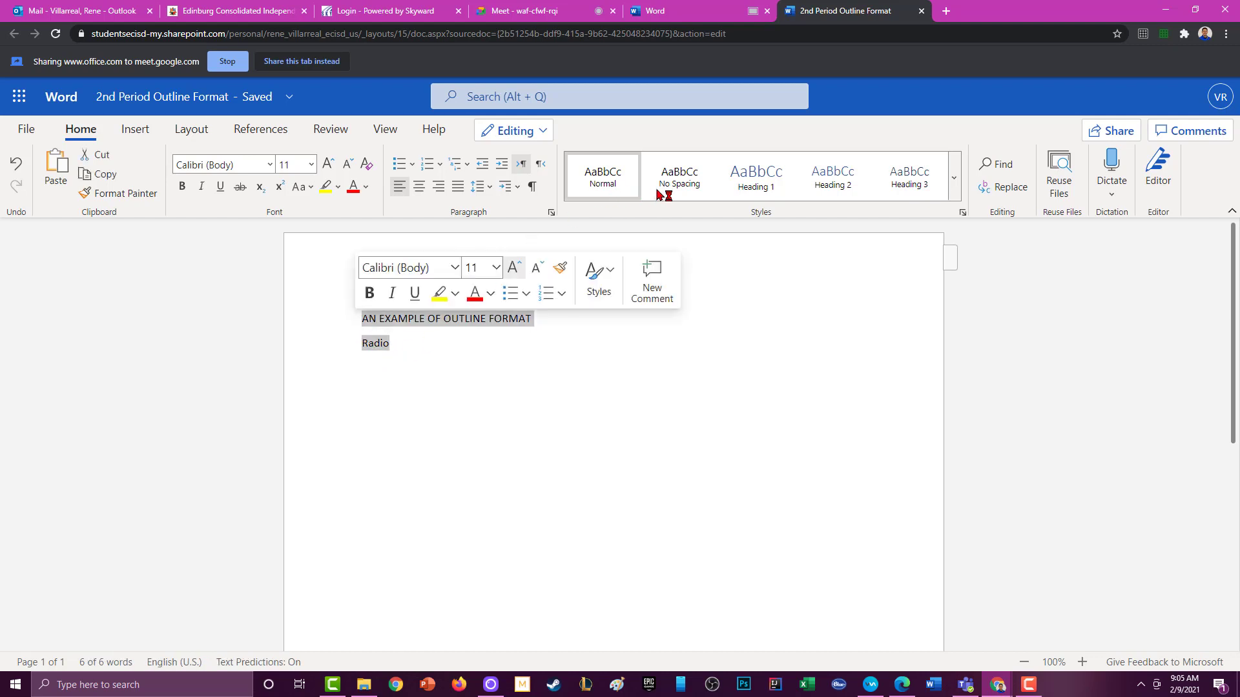
click(691, 188)
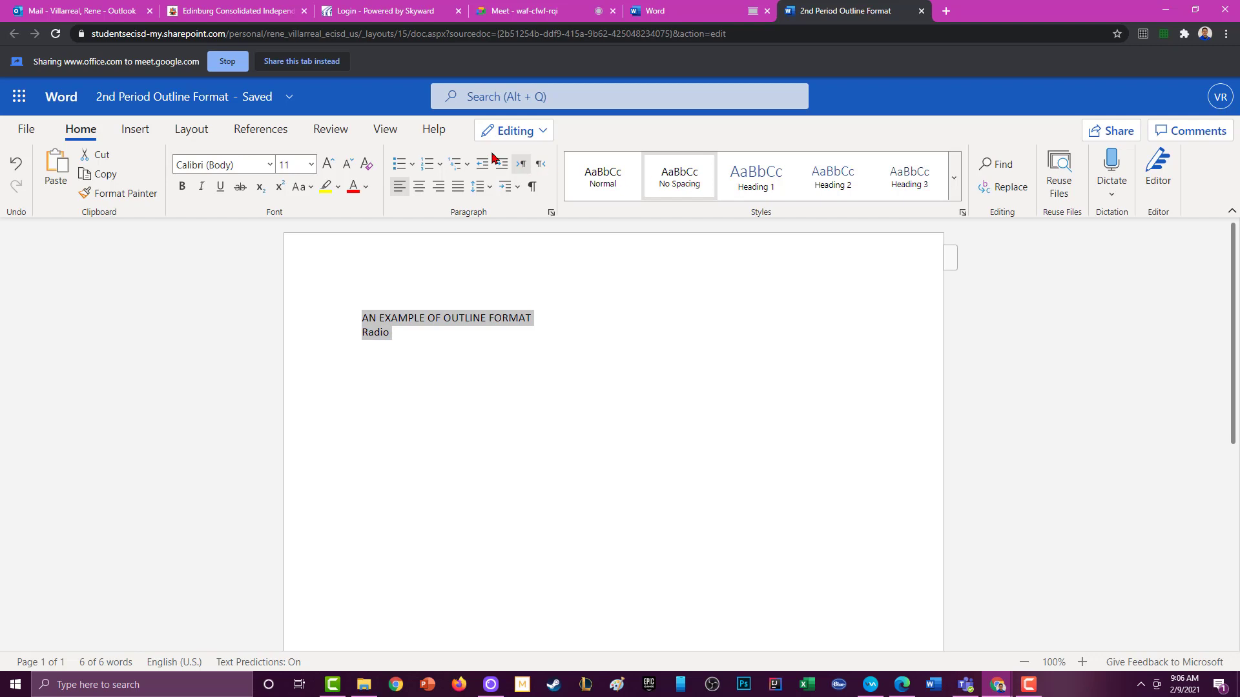
Step: Share the document's browser tab to the Google Meet call, check the meeting chat, and return to the document
click(323, 62)
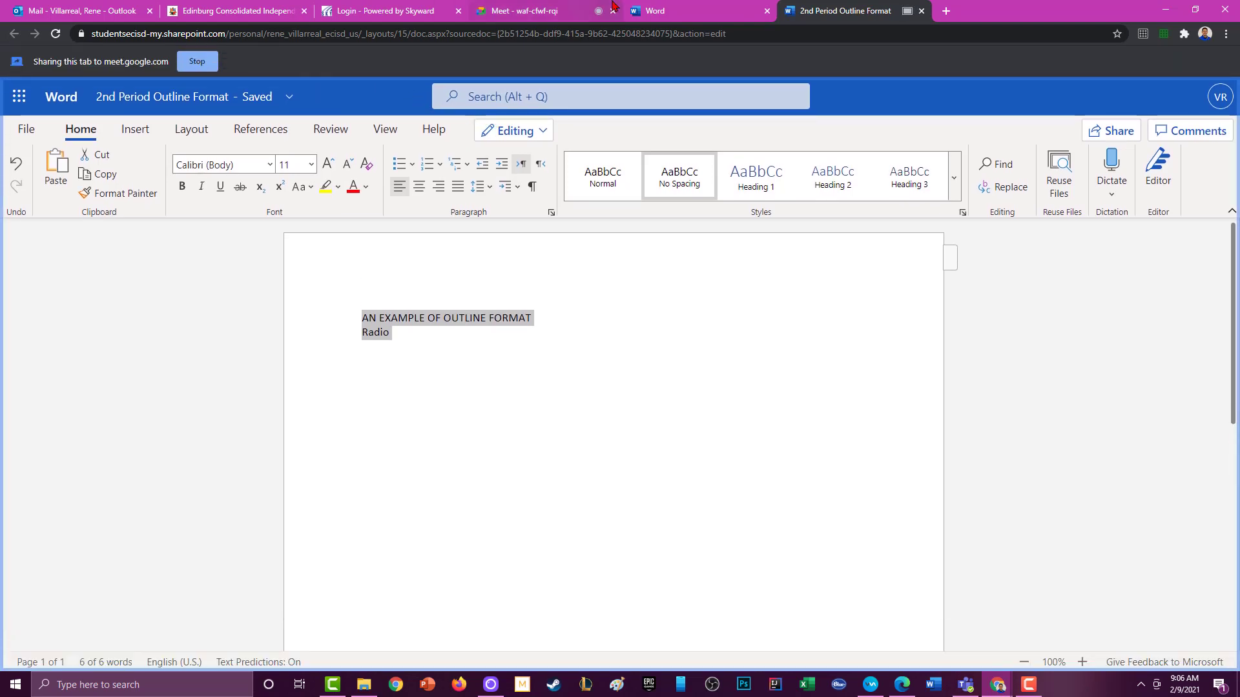
click(527, 10)
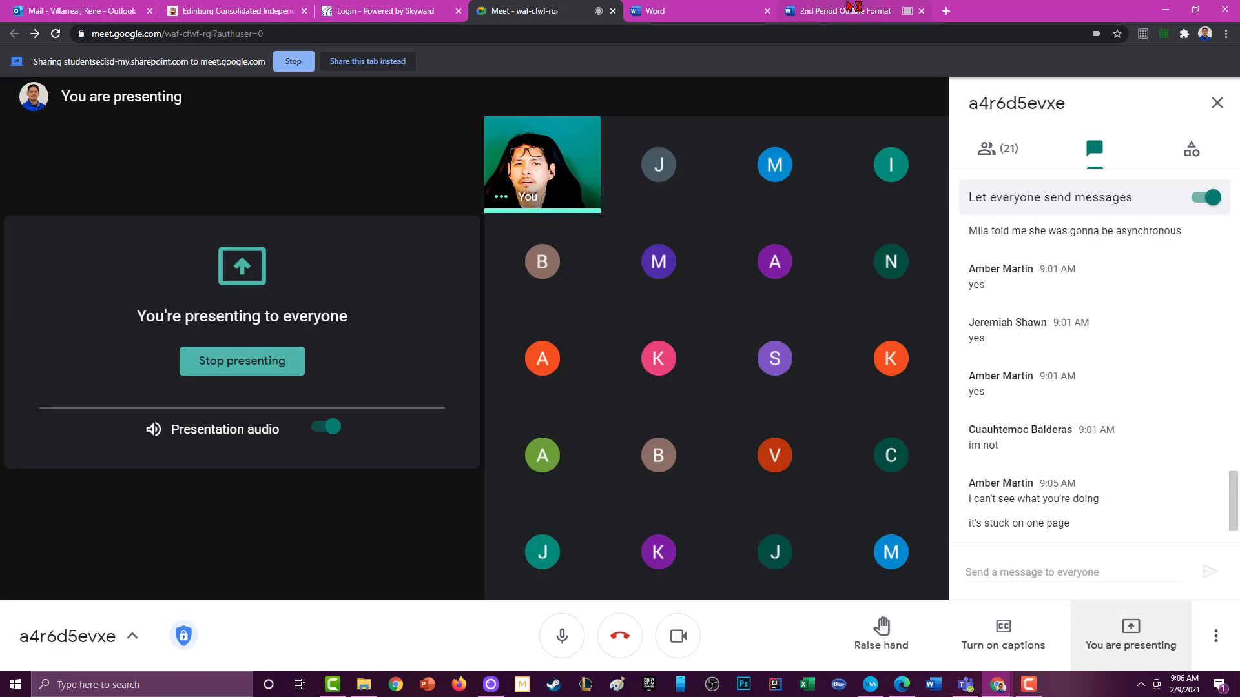
click(850, 6)
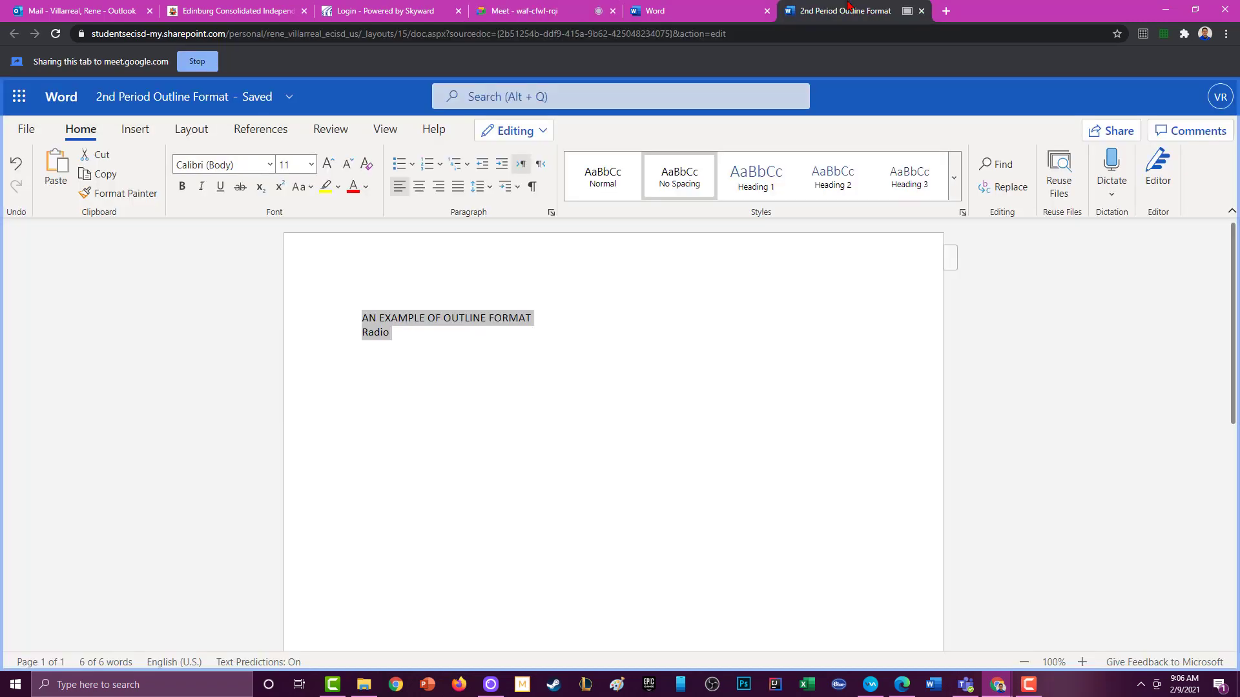
Step: Undo the No Spacing style on the two lines and review the document's file name details
click(487, 357)
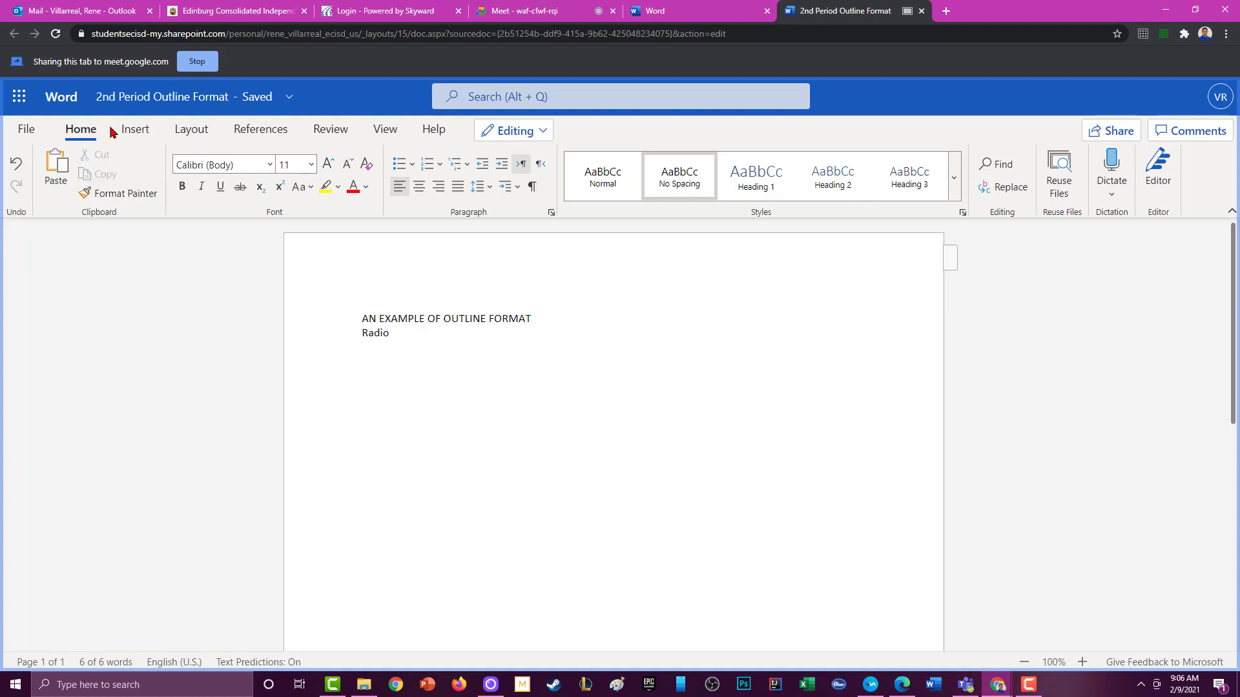
click(16, 164)
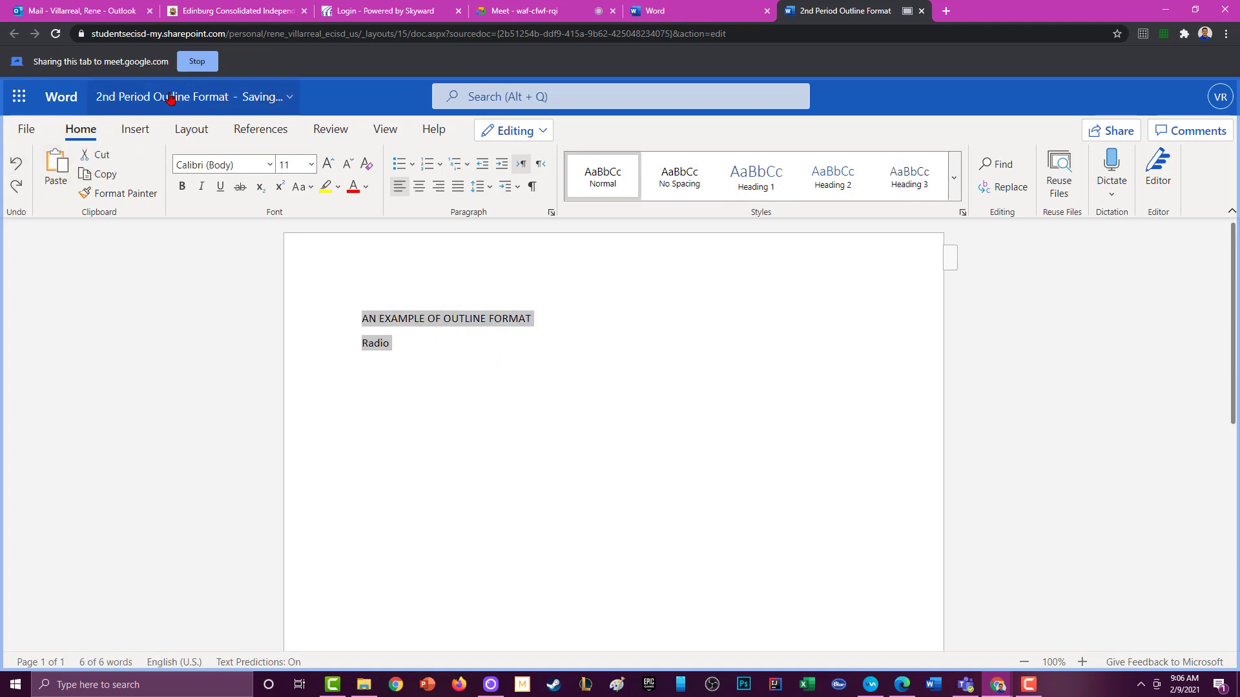
click(145, 101)
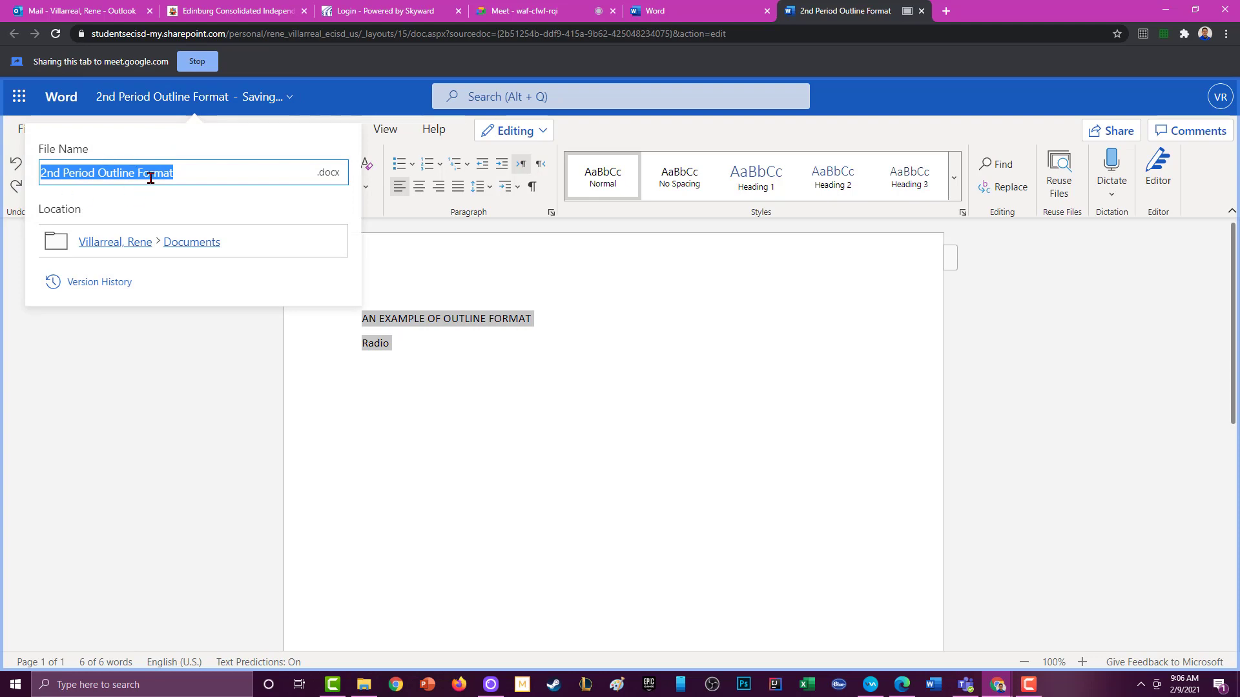
click(623, 403)
click(623, 403)
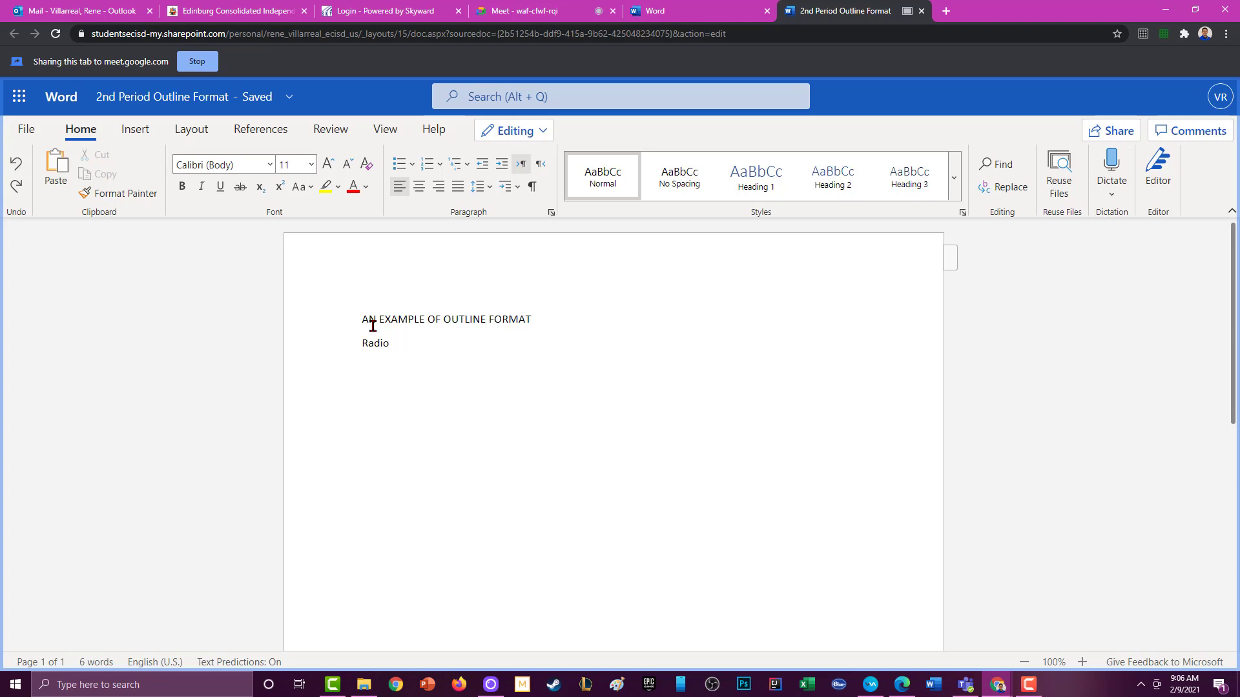
Step: Apply the No Spacing style to the title and "Radio" lines and center both on the page
drag(389, 343, 362, 326)
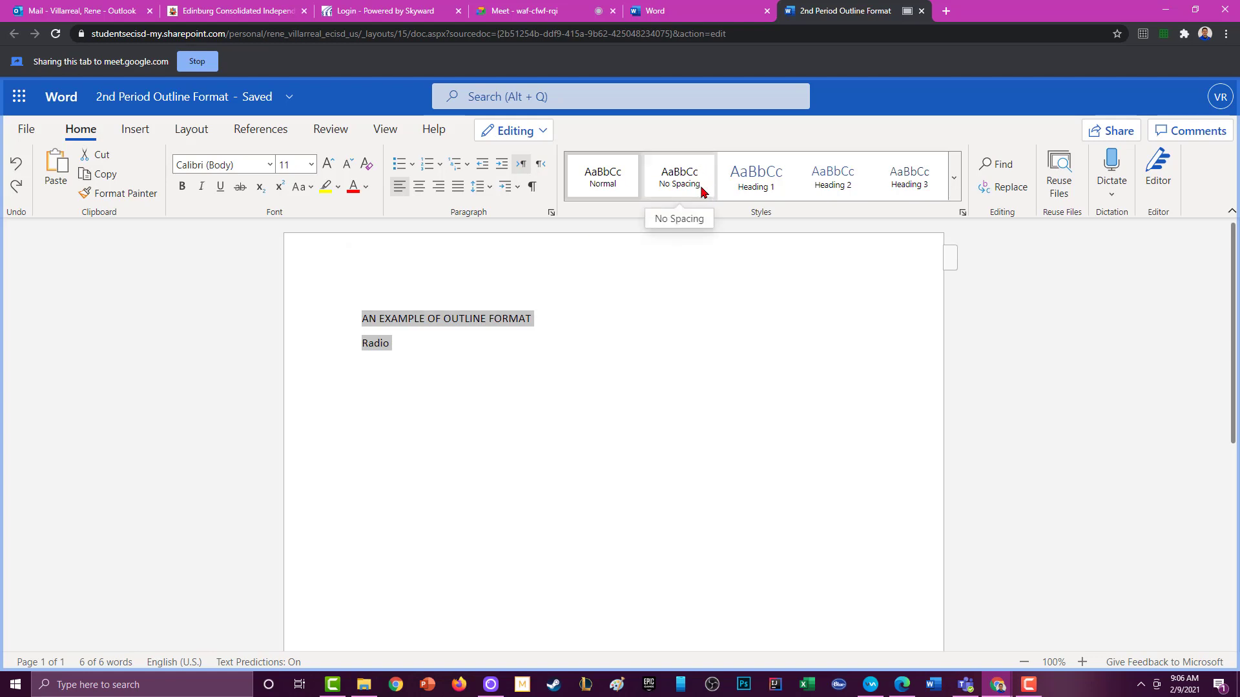
click(702, 191)
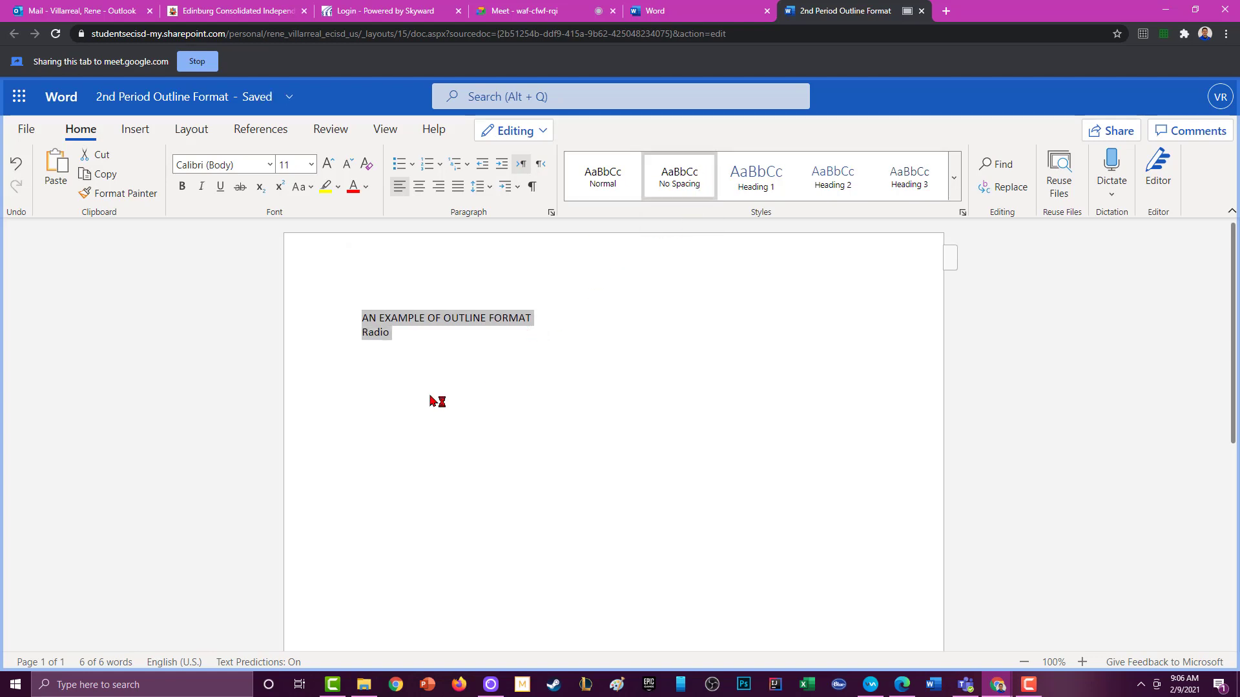
click(397, 326)
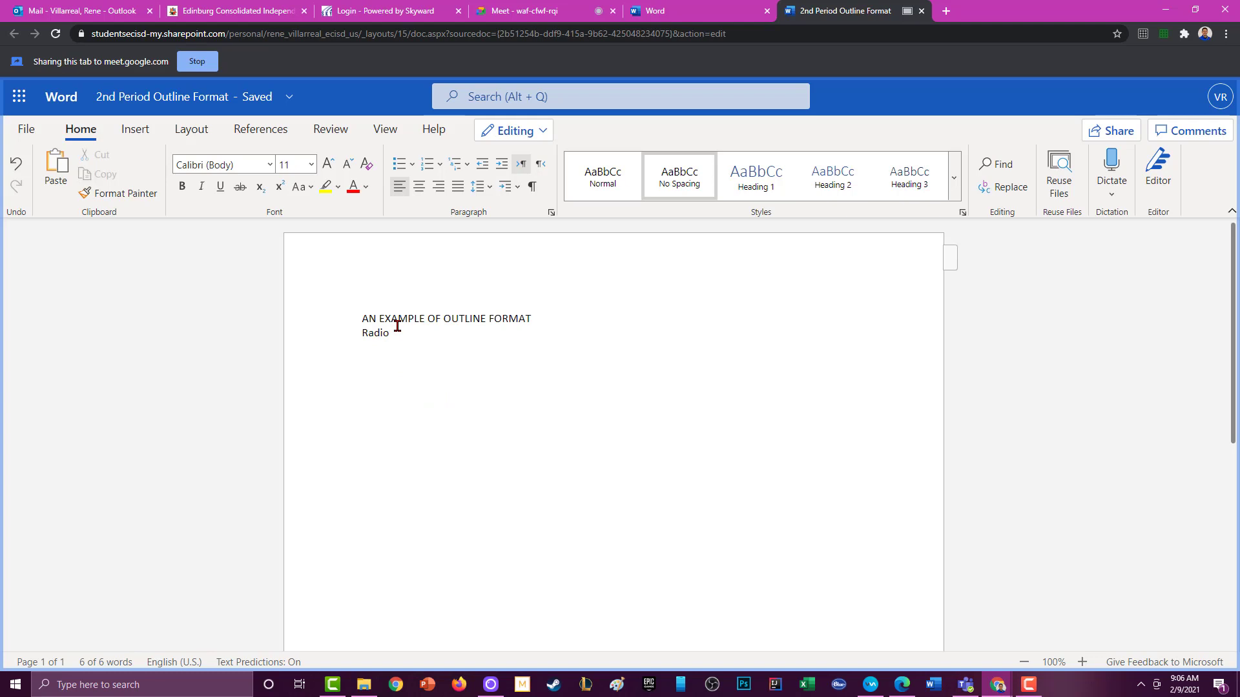
click(351, 315)
drag(396, 338, 350, 321)
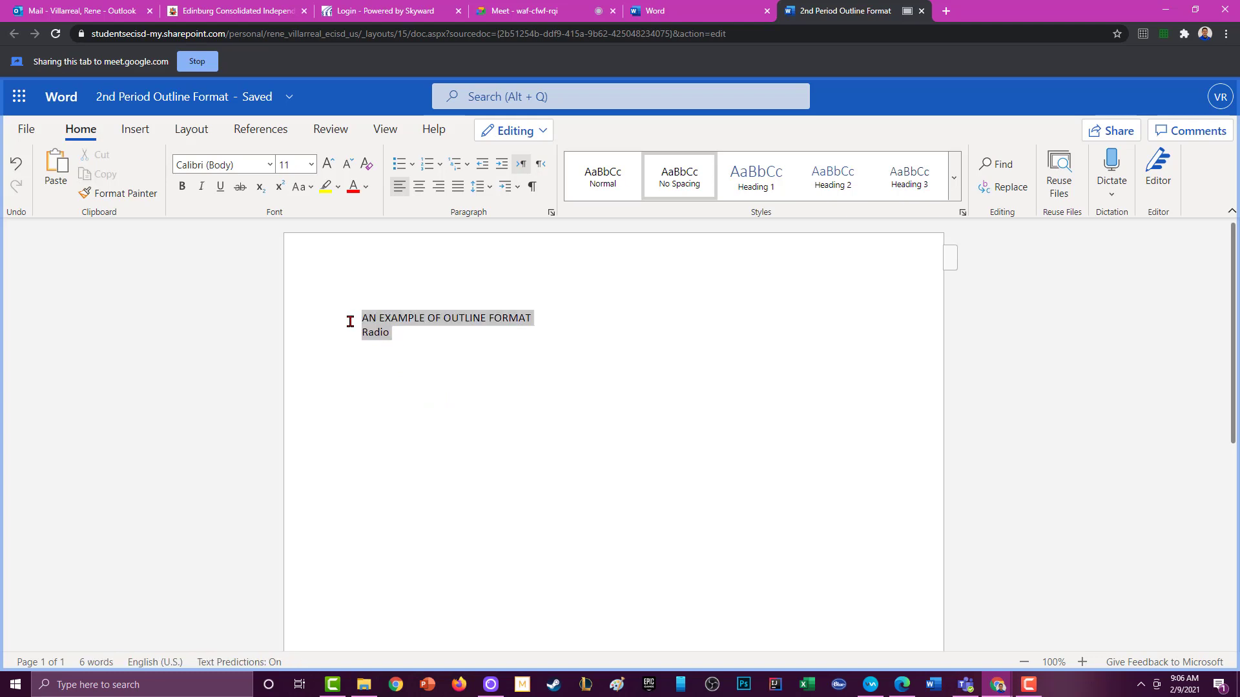
click(421, 190)
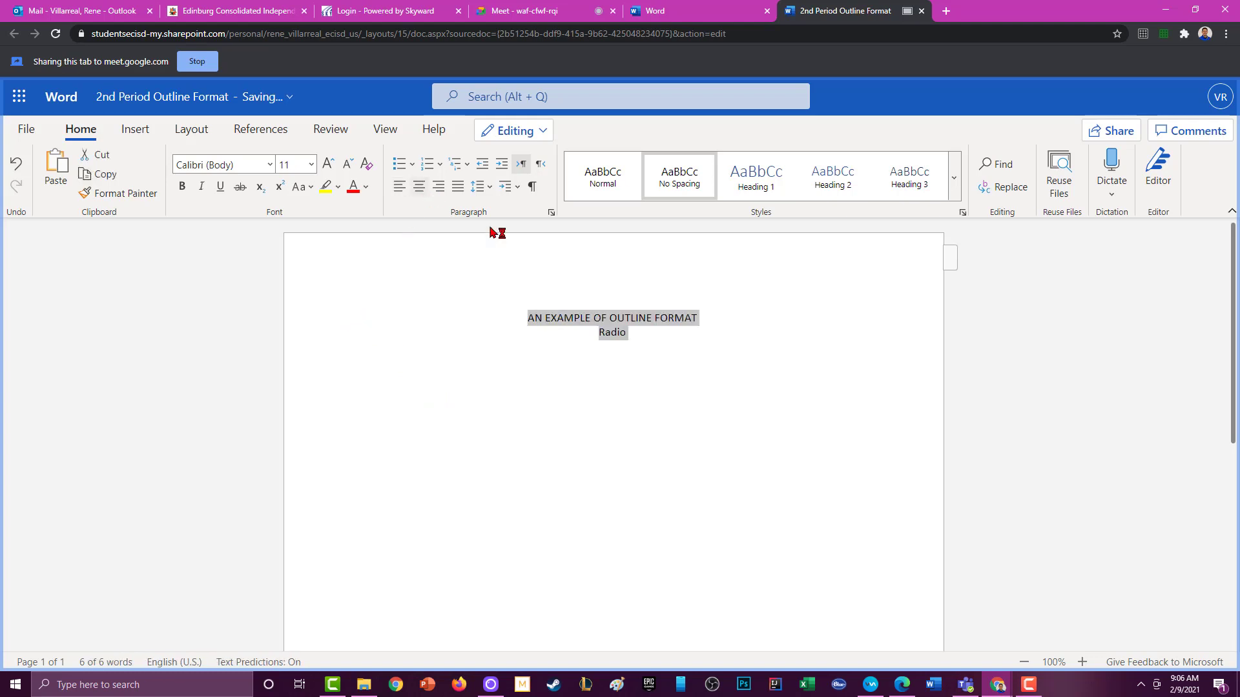
Step: Set the title line "AN EXAMPLE OF OUTLINE FORMAT" to font size 26 and make it bold
click(691, 315)
drag(686, 316, 526, 325)
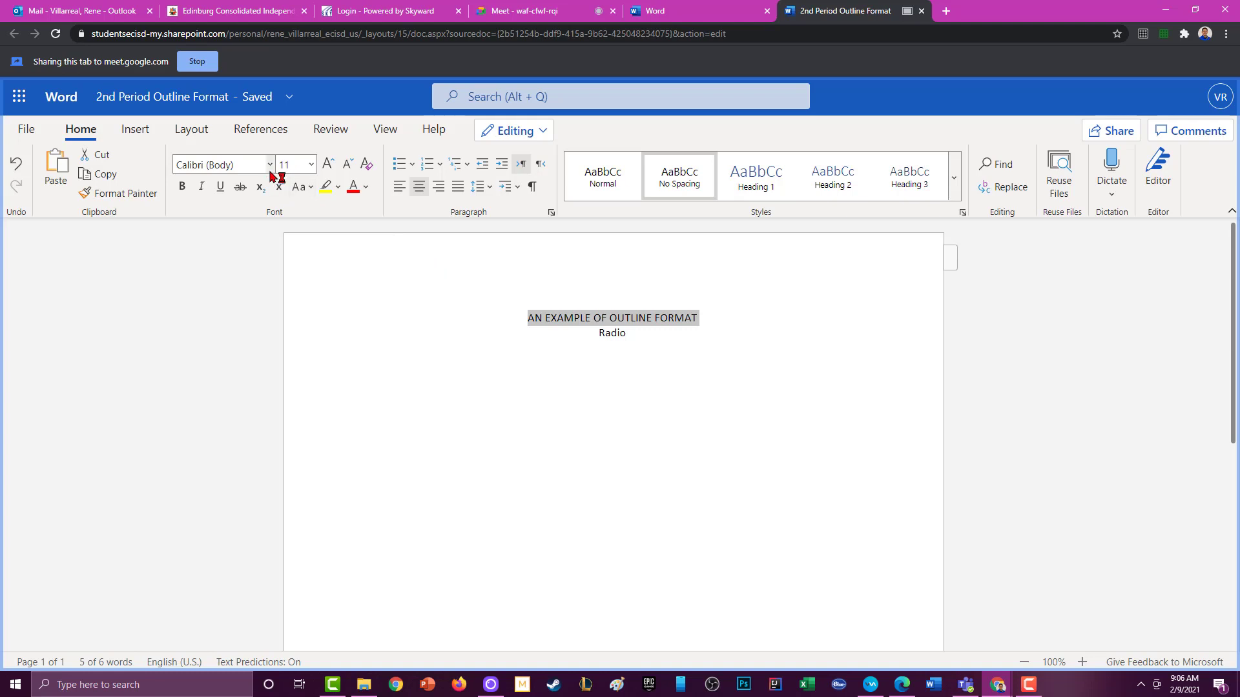
click(328, 164)
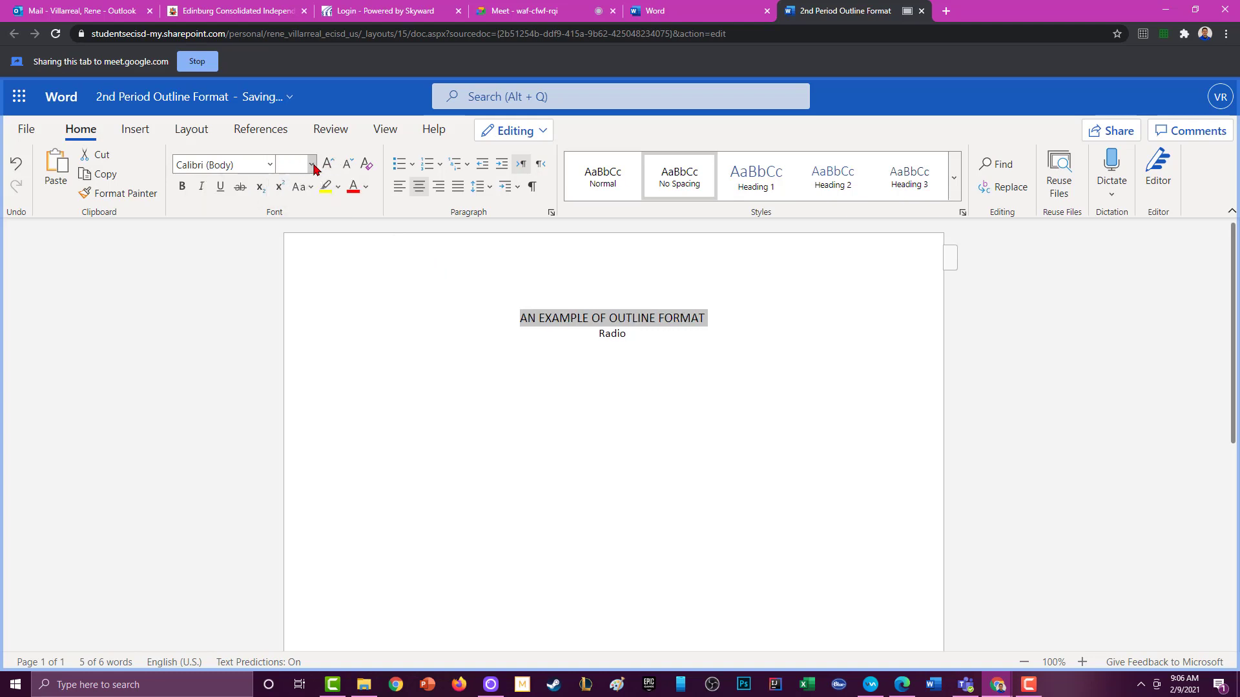
click(312, 165)
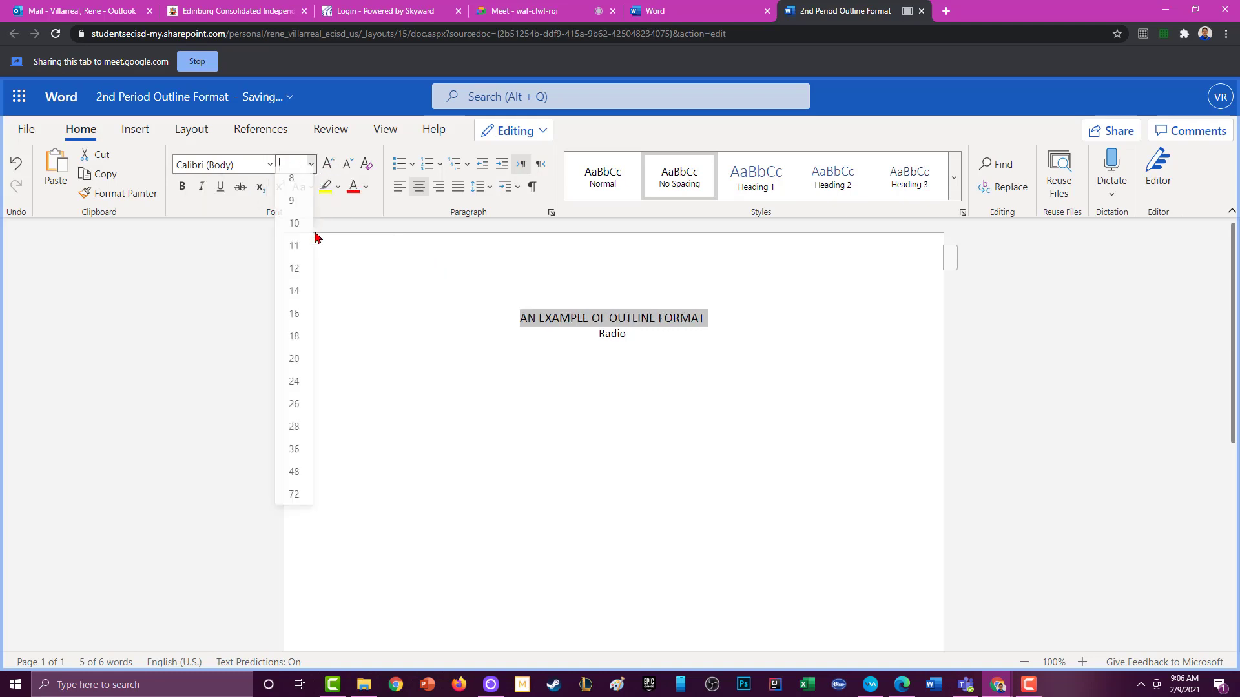
click(295, 412)
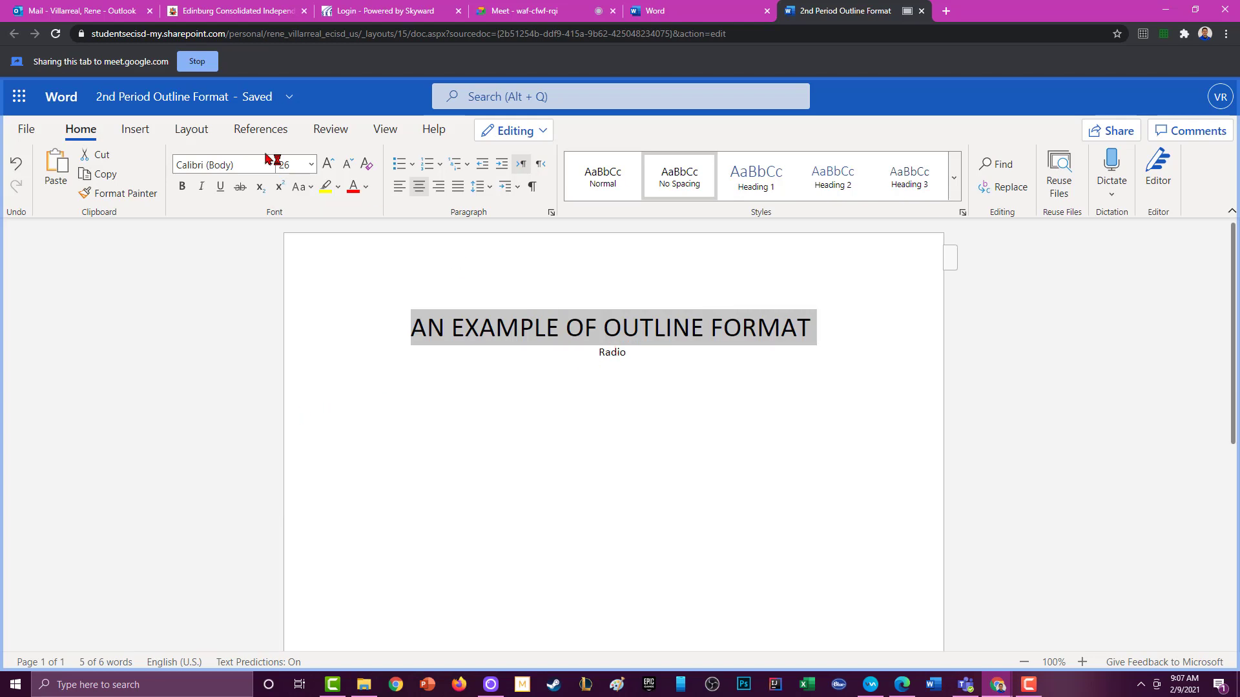
click(182, 187)
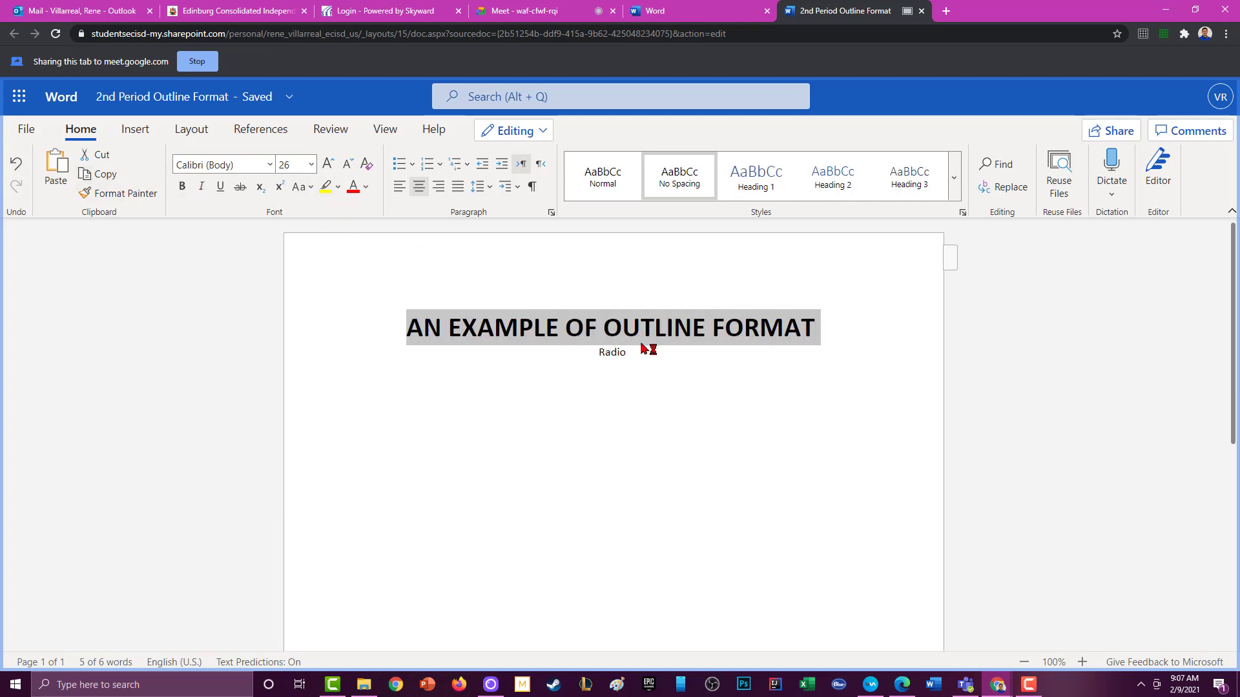
Step: Set the "Radio" subtitle to font size 18 and make it bold
drag(637, 351, 586, 345)
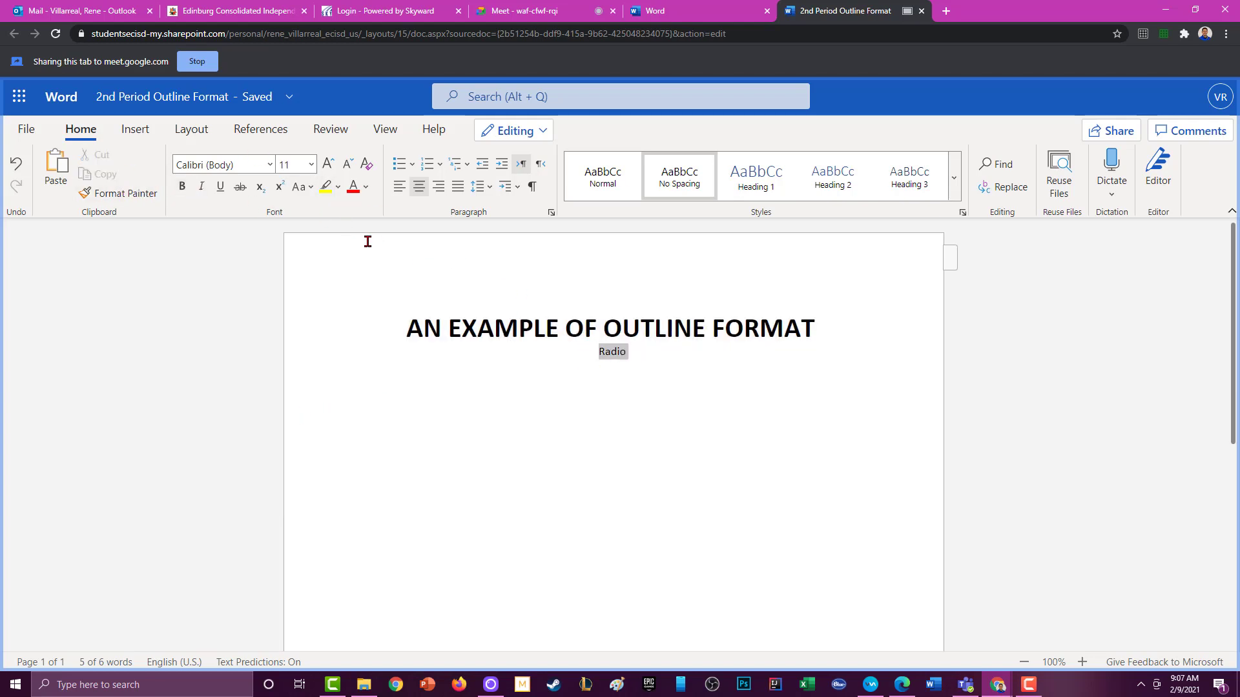
click(306, 166)
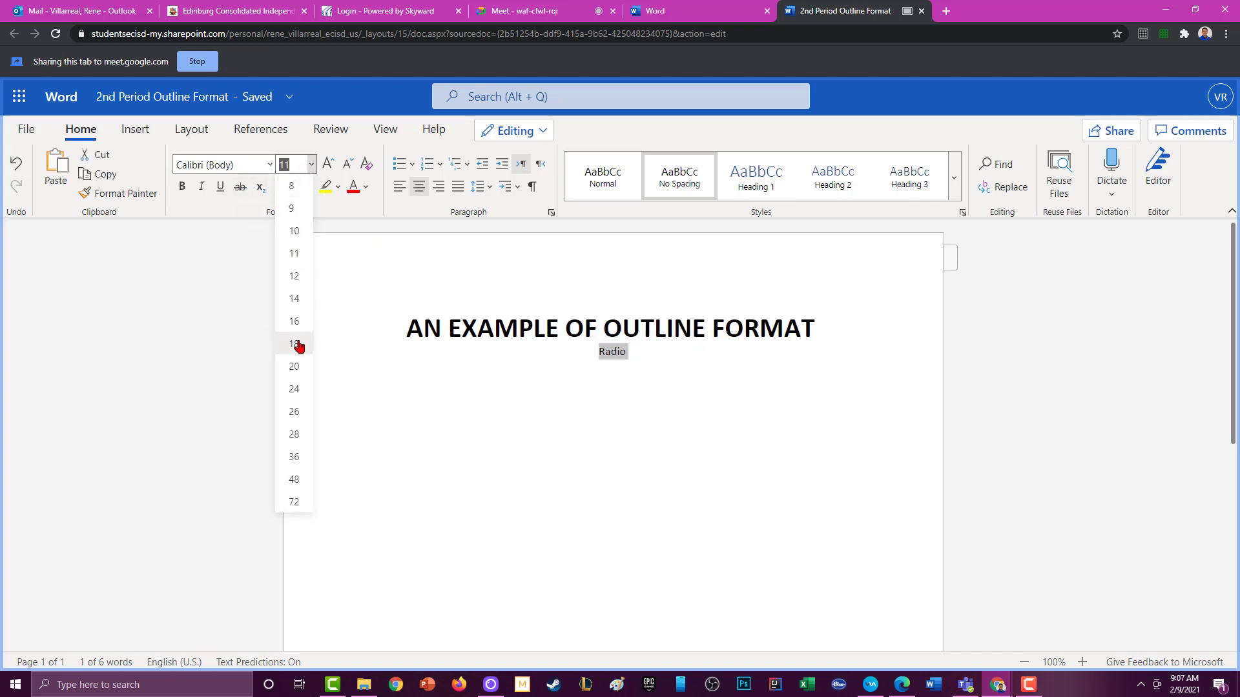
click(298, 345)
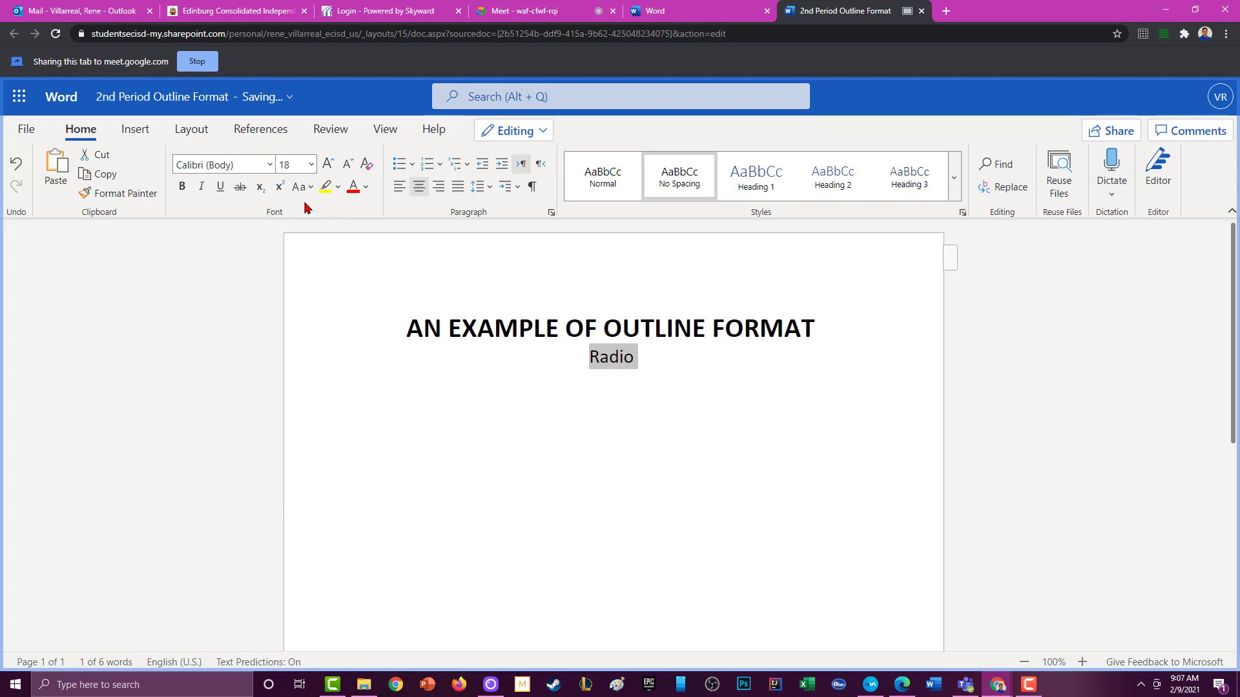
click(182, 186)
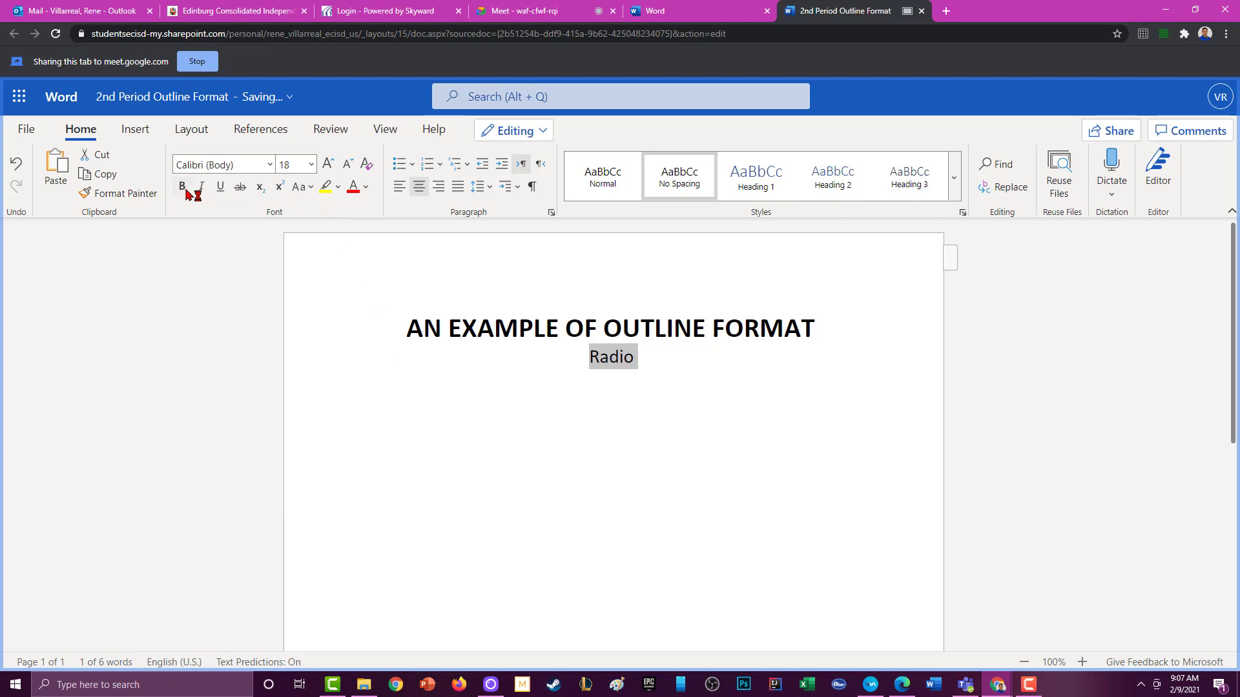
Step: Start a left-aligned line below the "Radio" subtitle, leaving one blank line between them
click(679, 356)
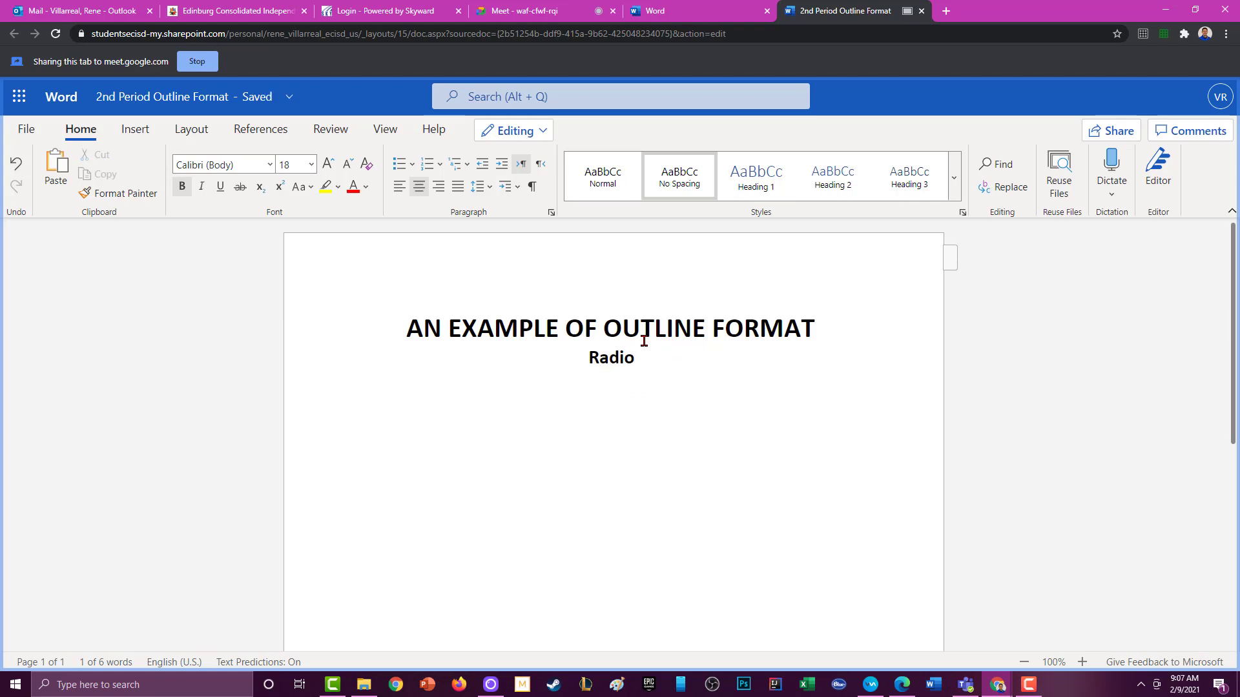
key(Return)
key(Return)
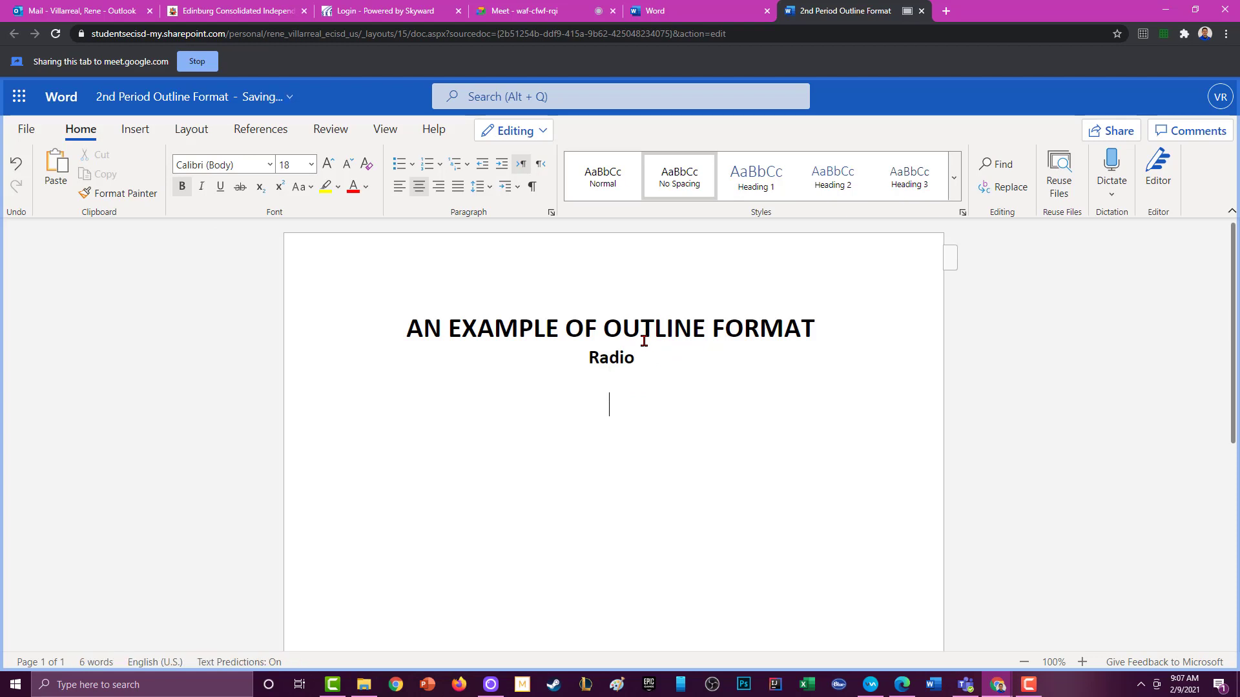
click(400, 187)
Step: Set the font size of the new left-aligned line to 11
click(311, 165)
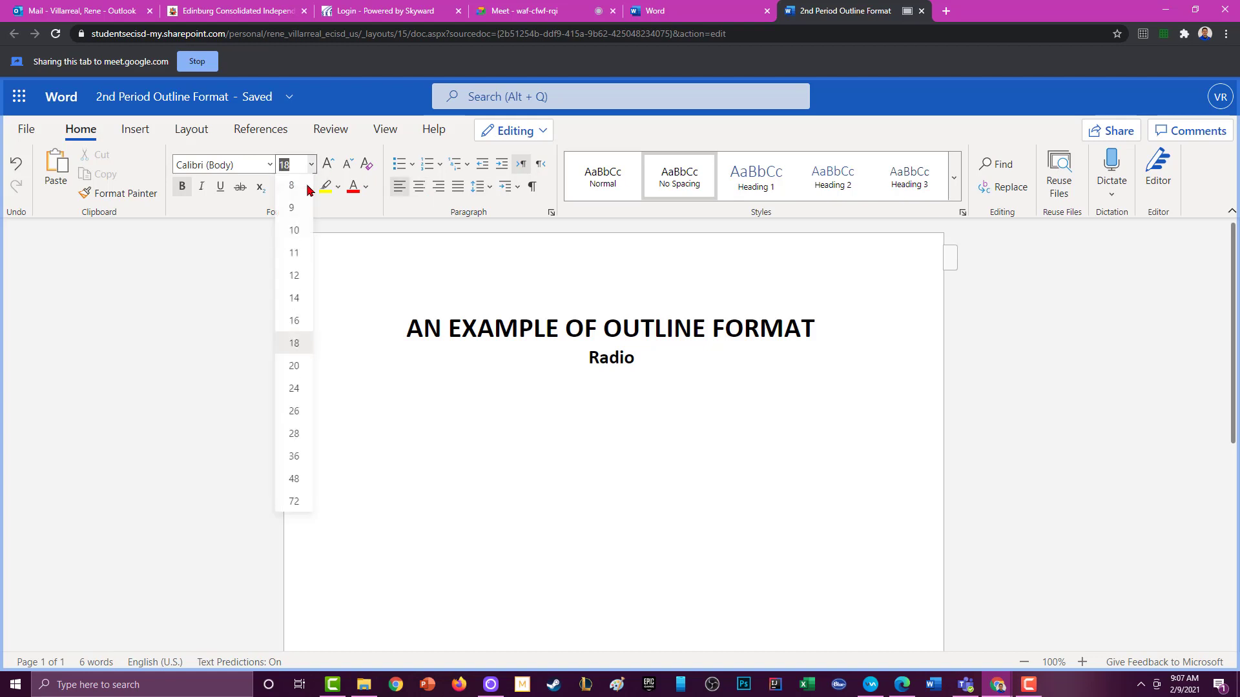
click(294, 276)
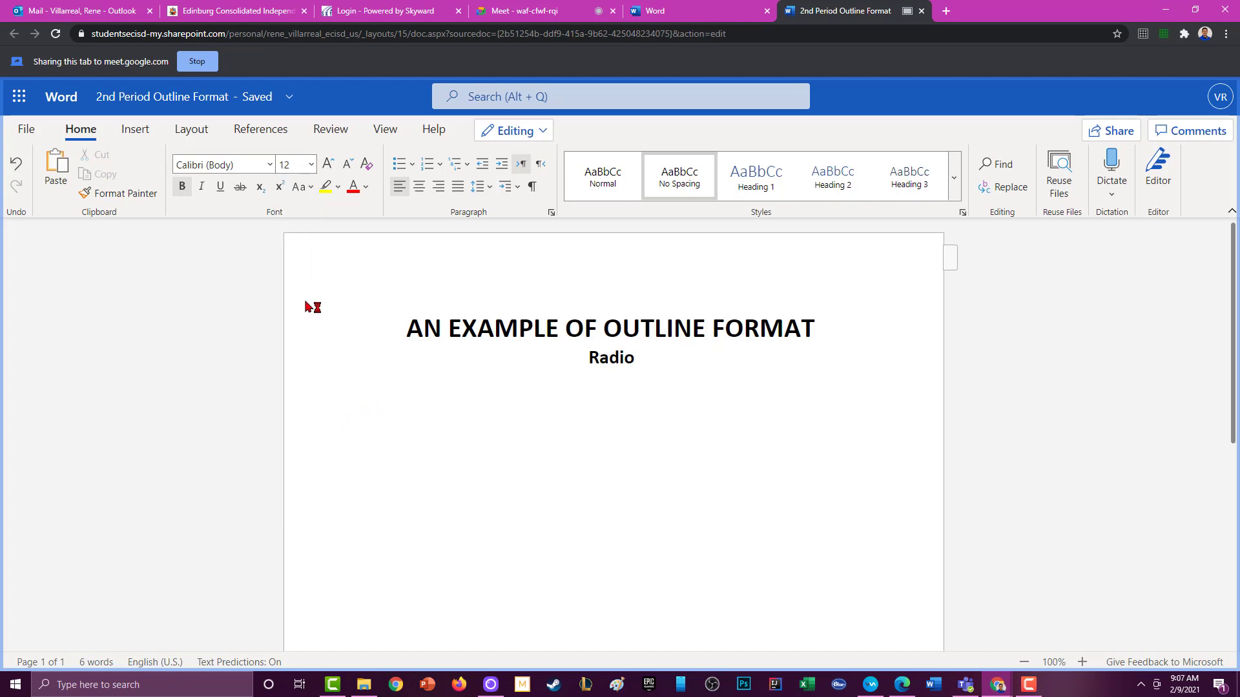
click(303, 164)
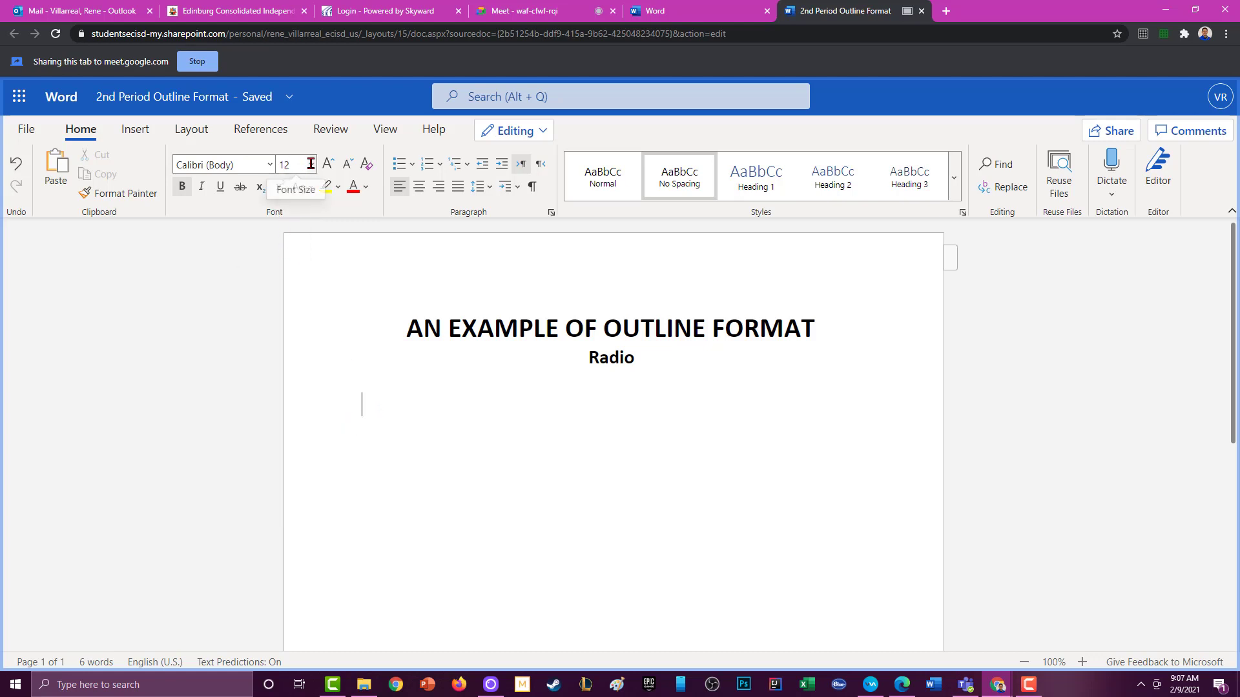
click(312, 164)
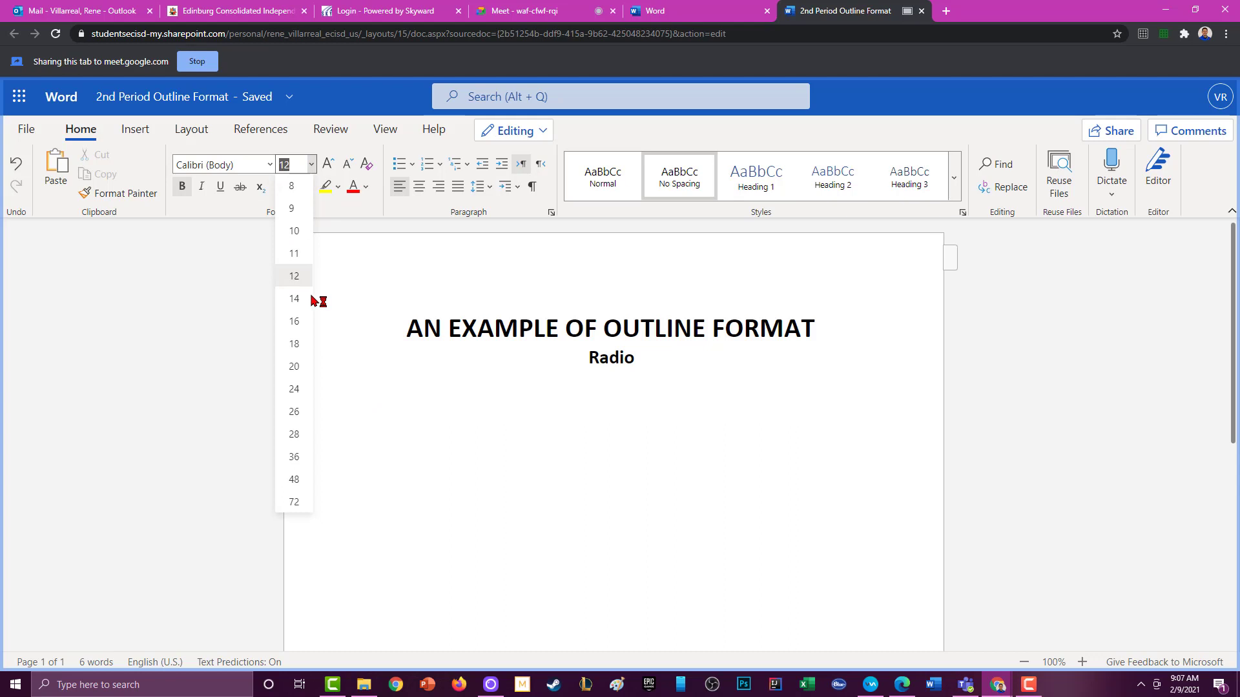
click(299, 252)
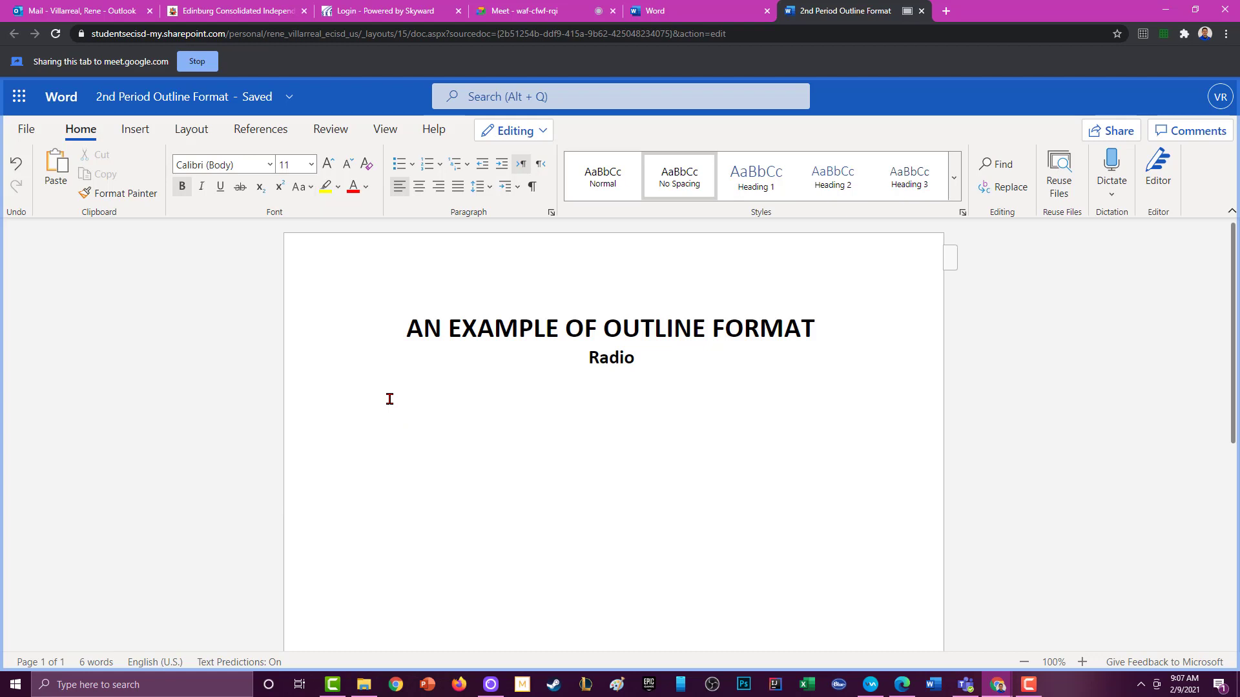
click(269, 166)
click(270, 166)
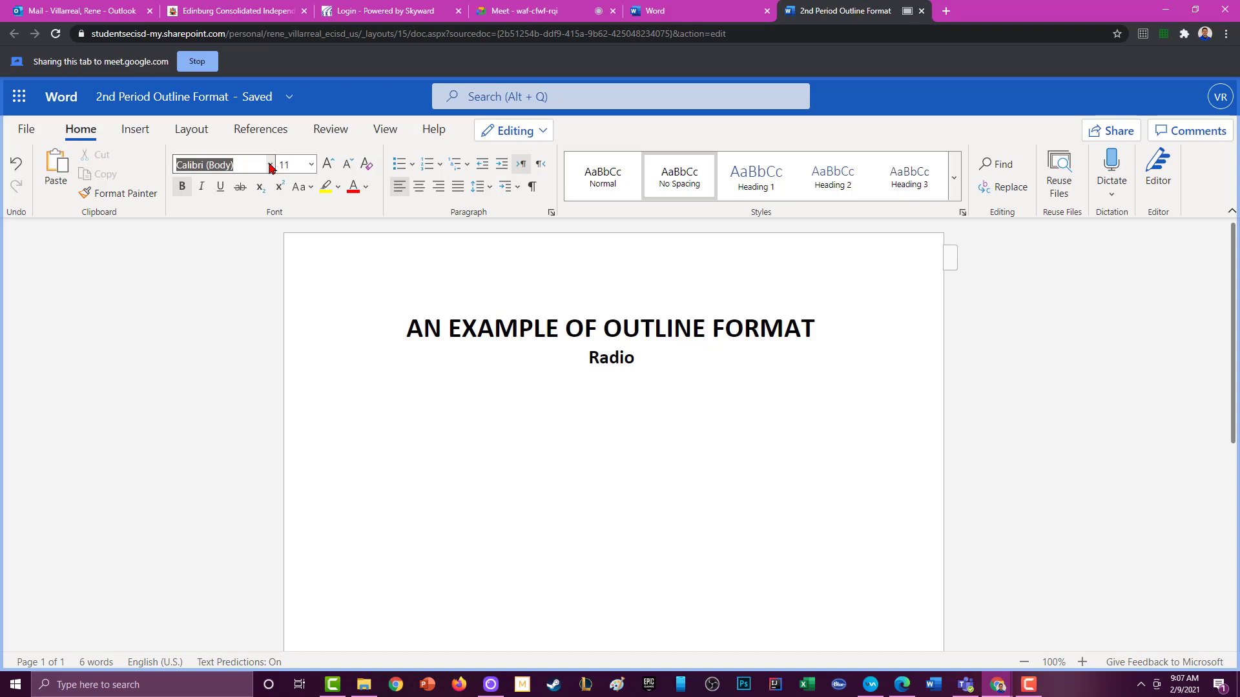
click(272, 166)
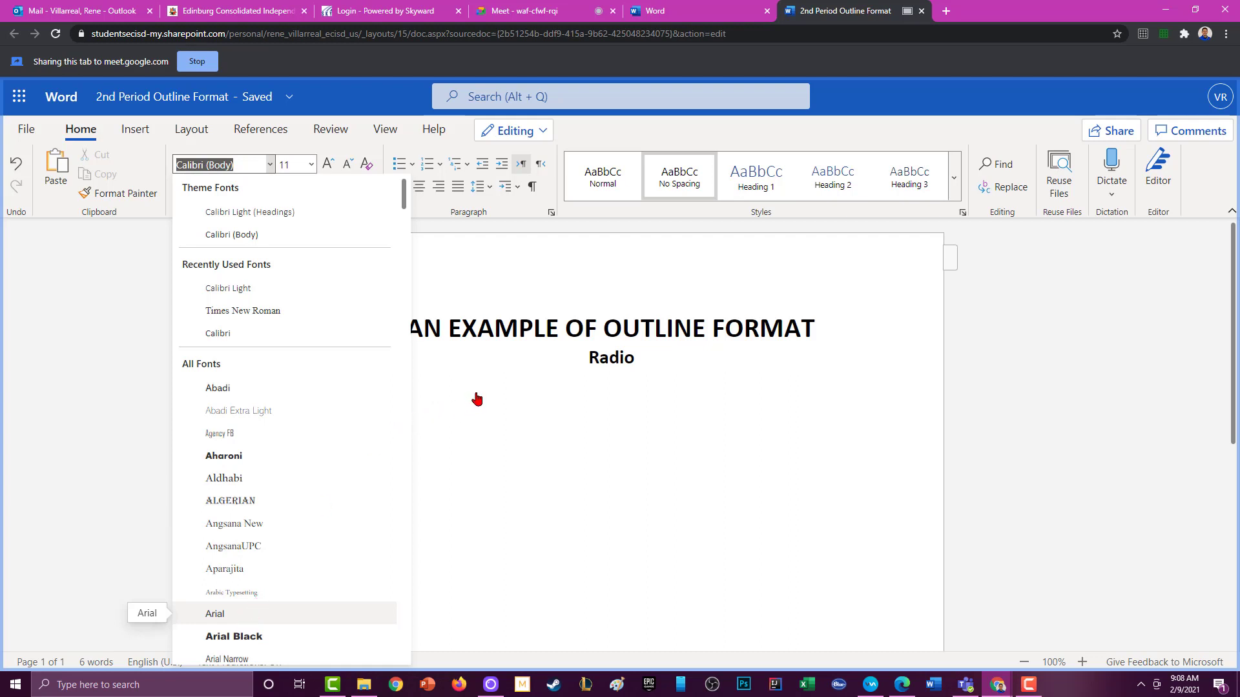
click(494, 407)
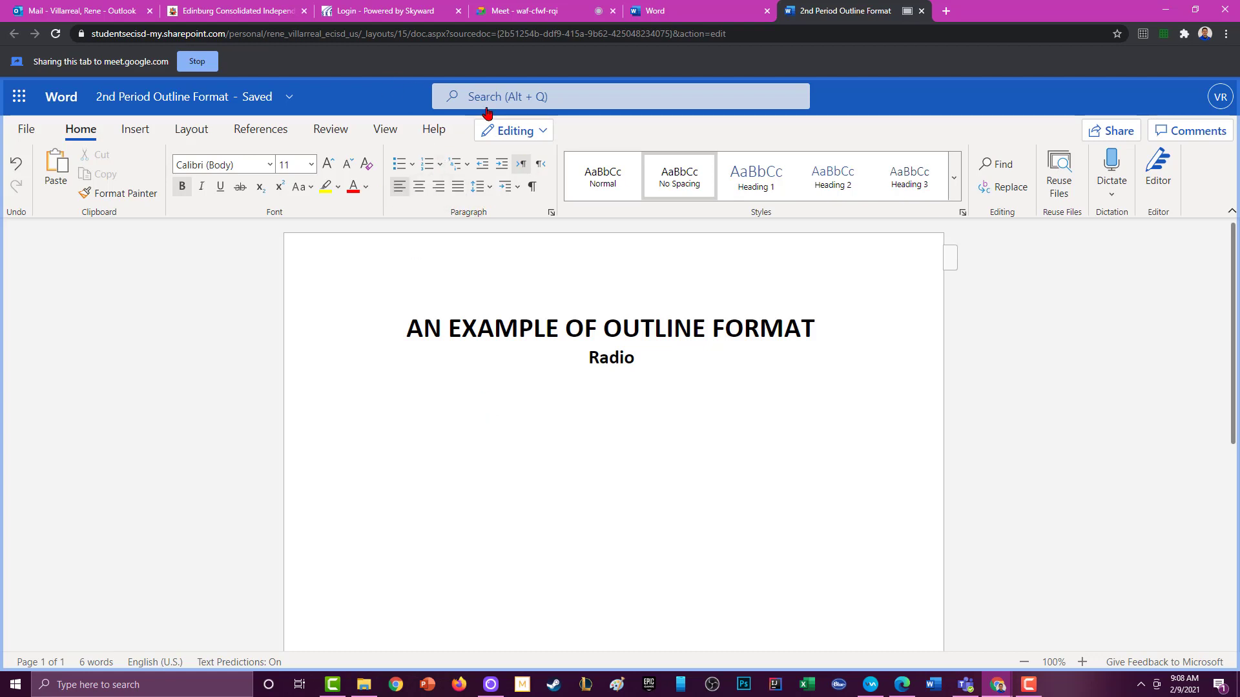
Step: Apply I., II., III. Roman numeral numbering to the line and enter "Introduction" as the first item
click(441, 166)
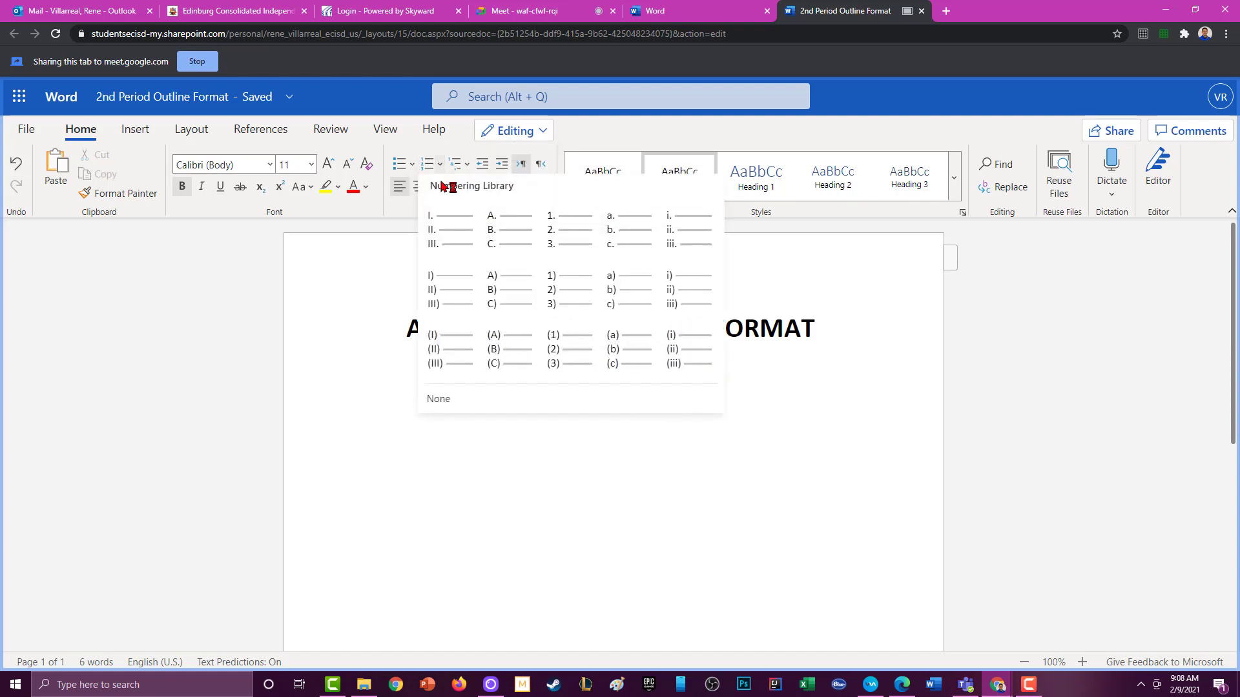
click(453, 233)
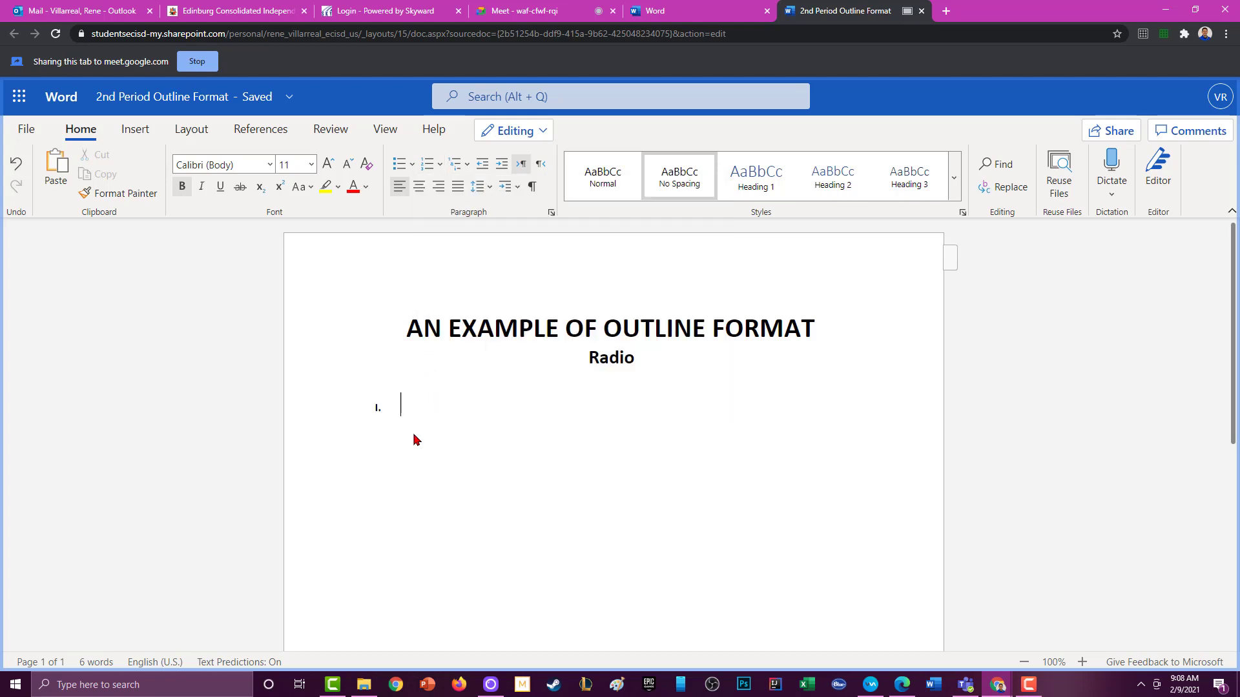
text(Introducti)
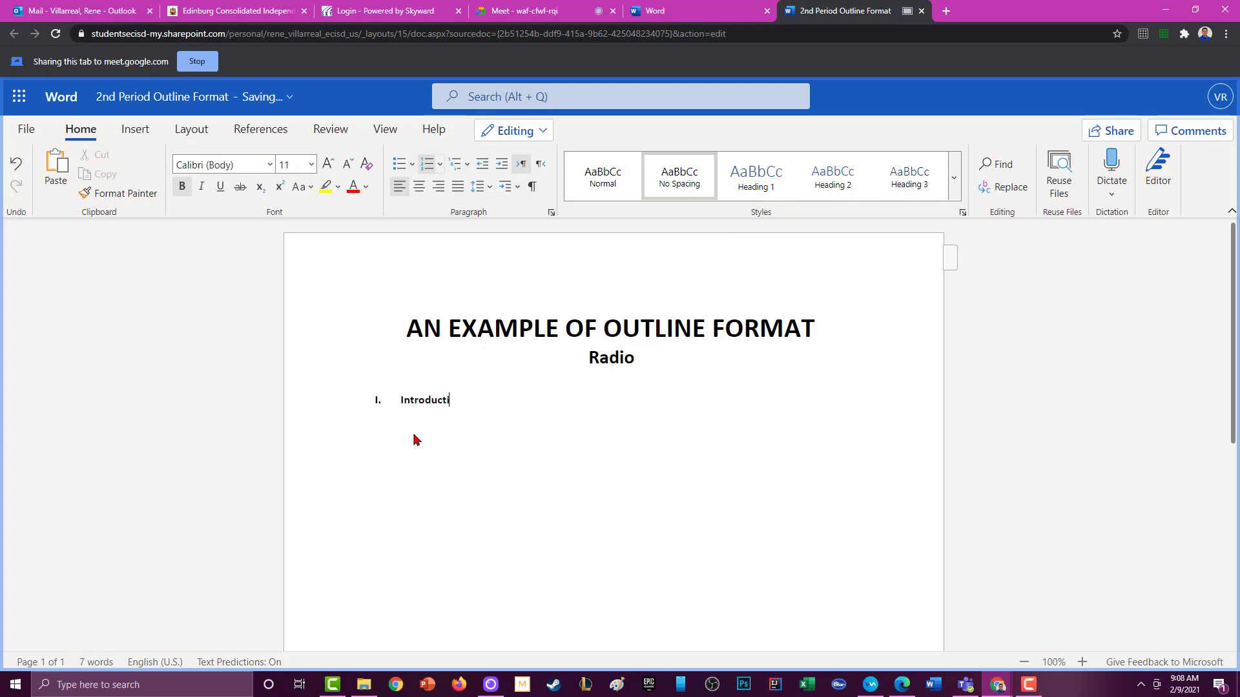
text(on)
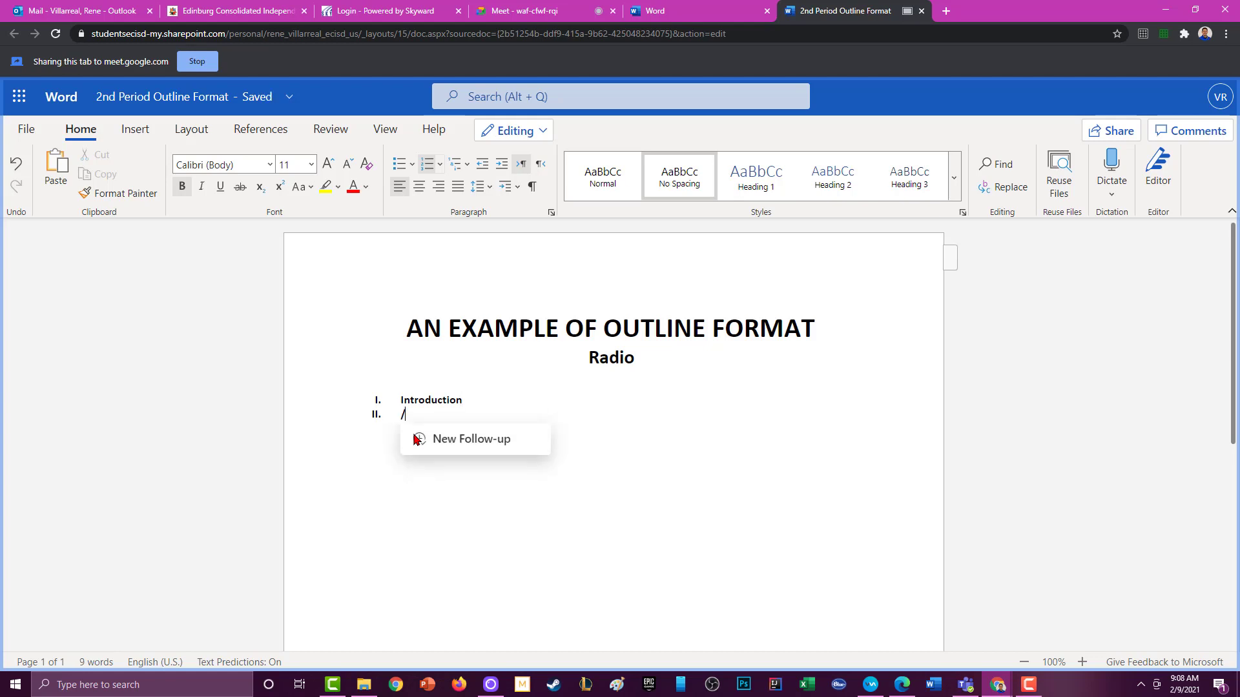
Step: Replace the stray slash in item II with the heading "How radios work"
key(BackSpace)
text(How)
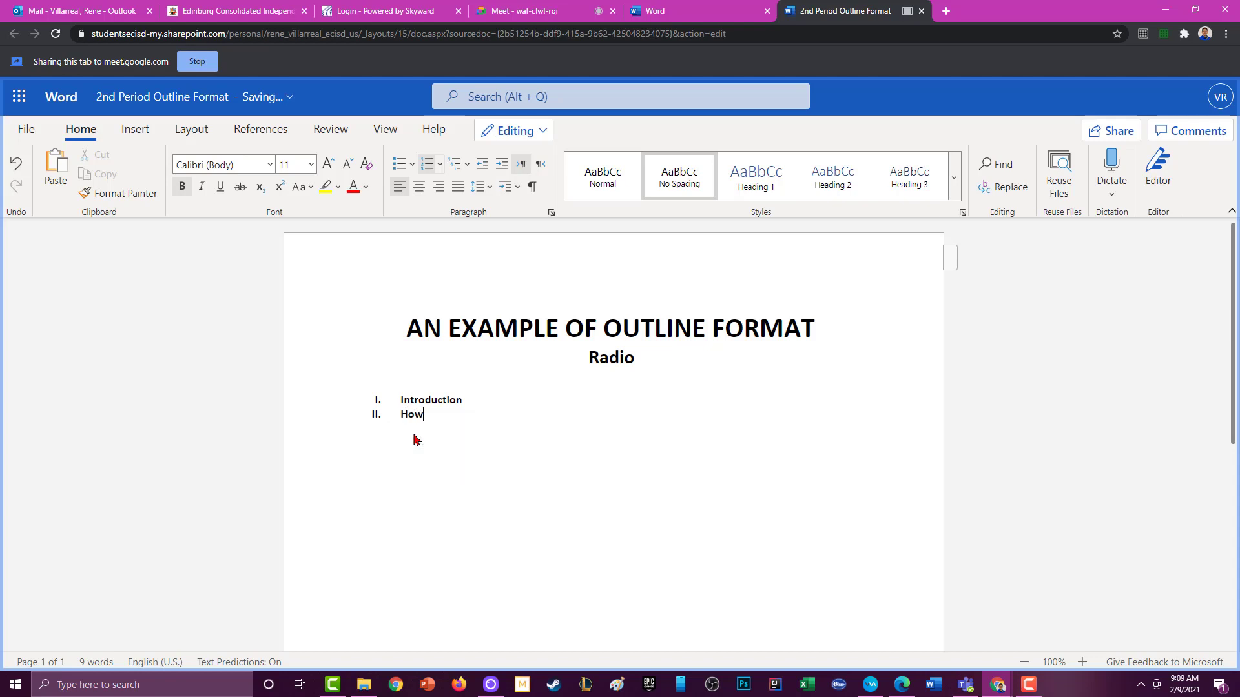
text( radios work)
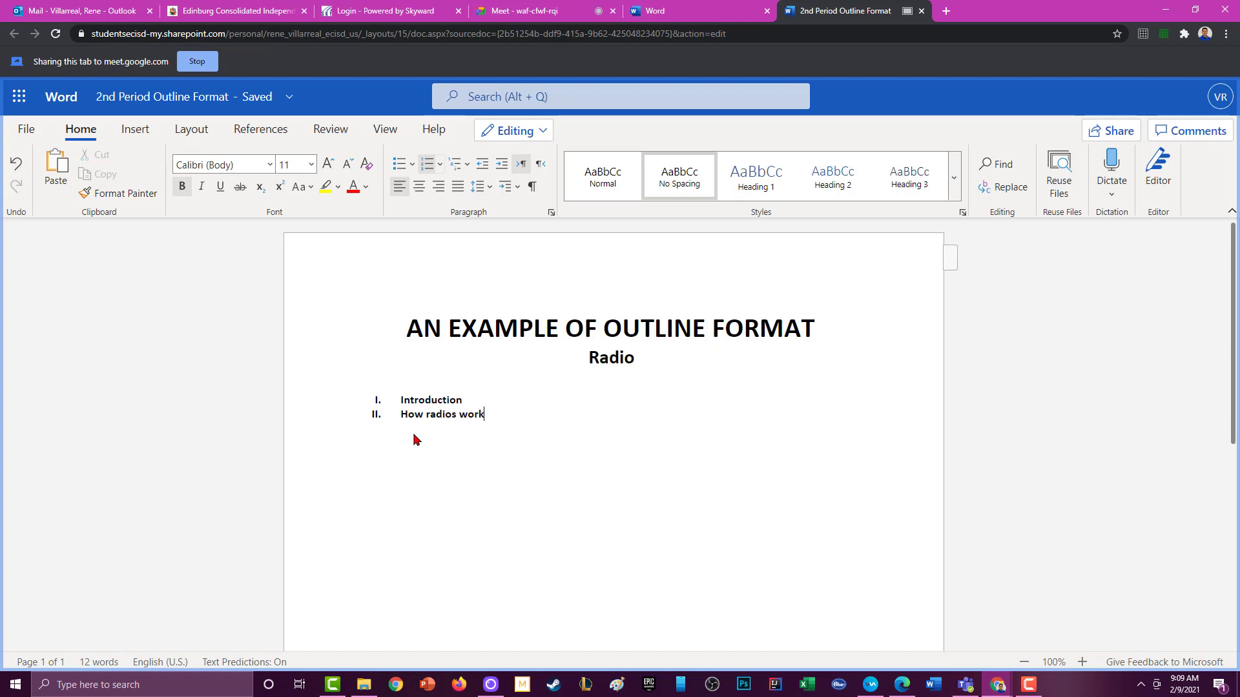
Step: Try to start an A., B., C. sublist on the line beneath "How radios work"
key(Return)
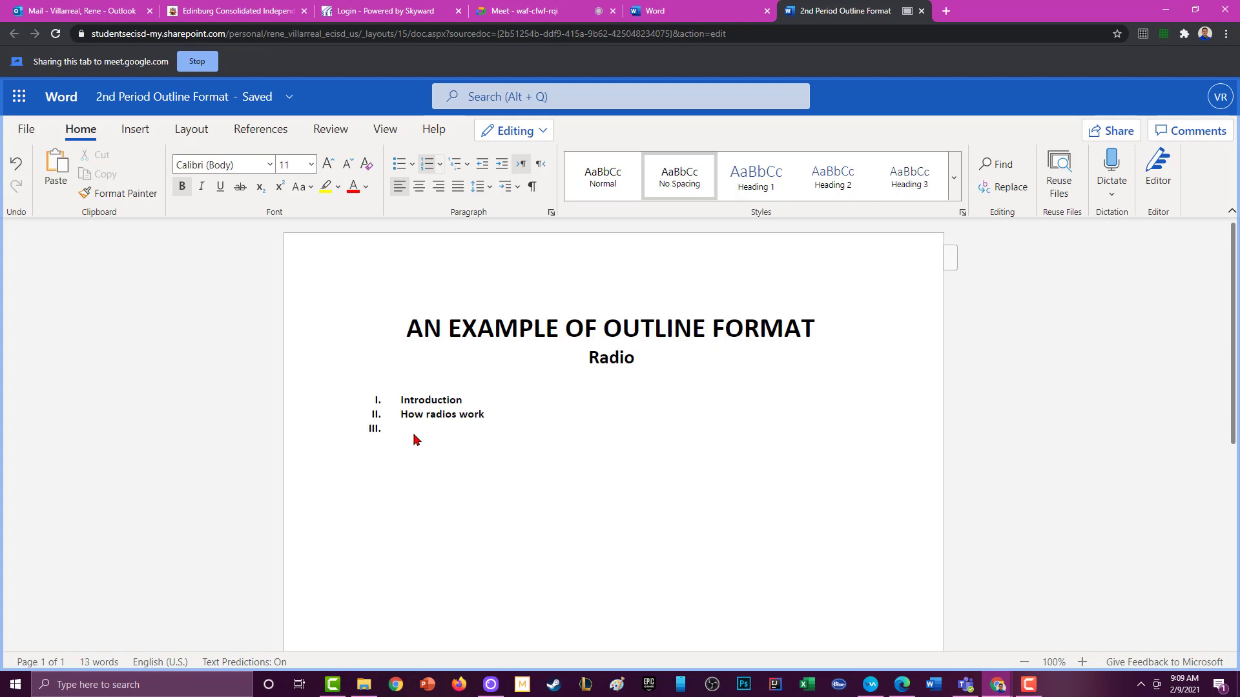
key(BackSpace)
key(Tab)
click(468, 167)
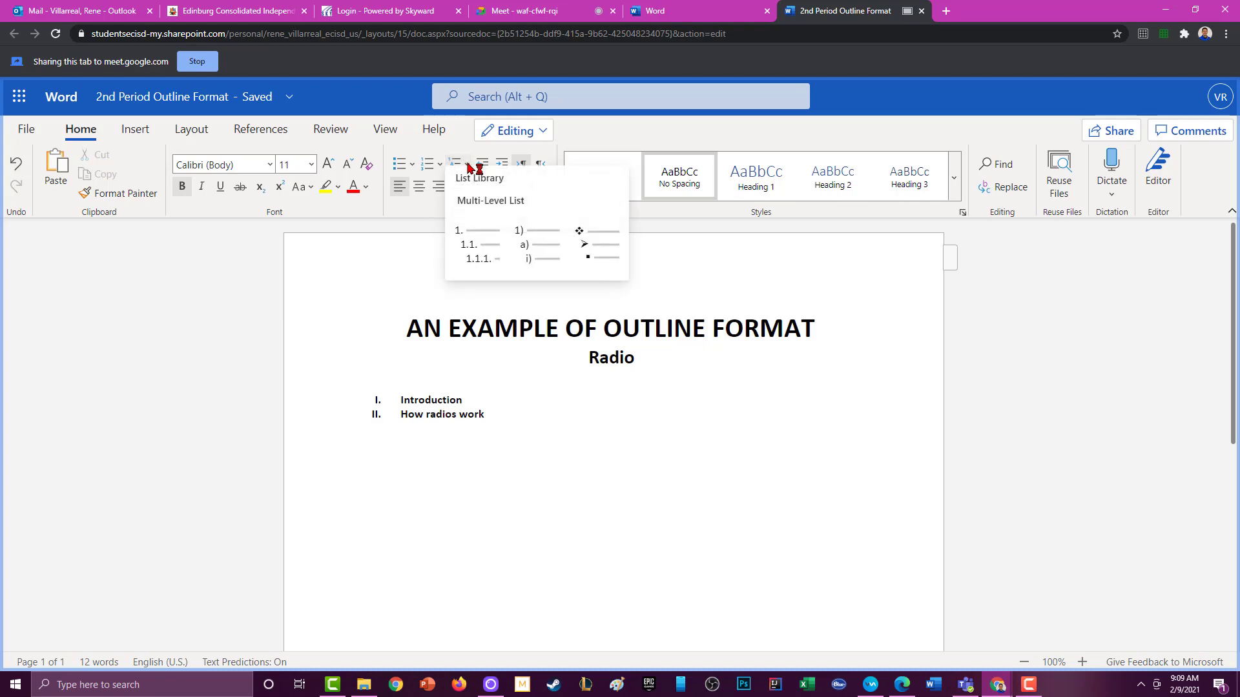
click(415, 166)
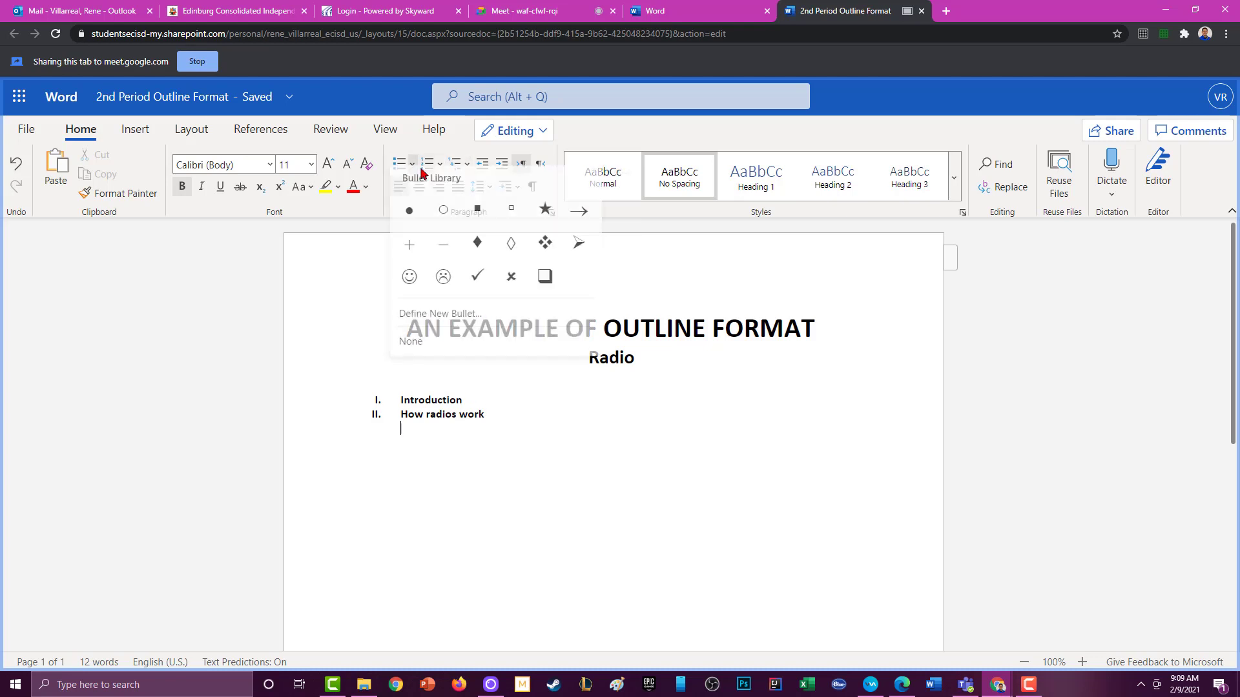
click(441, 169)
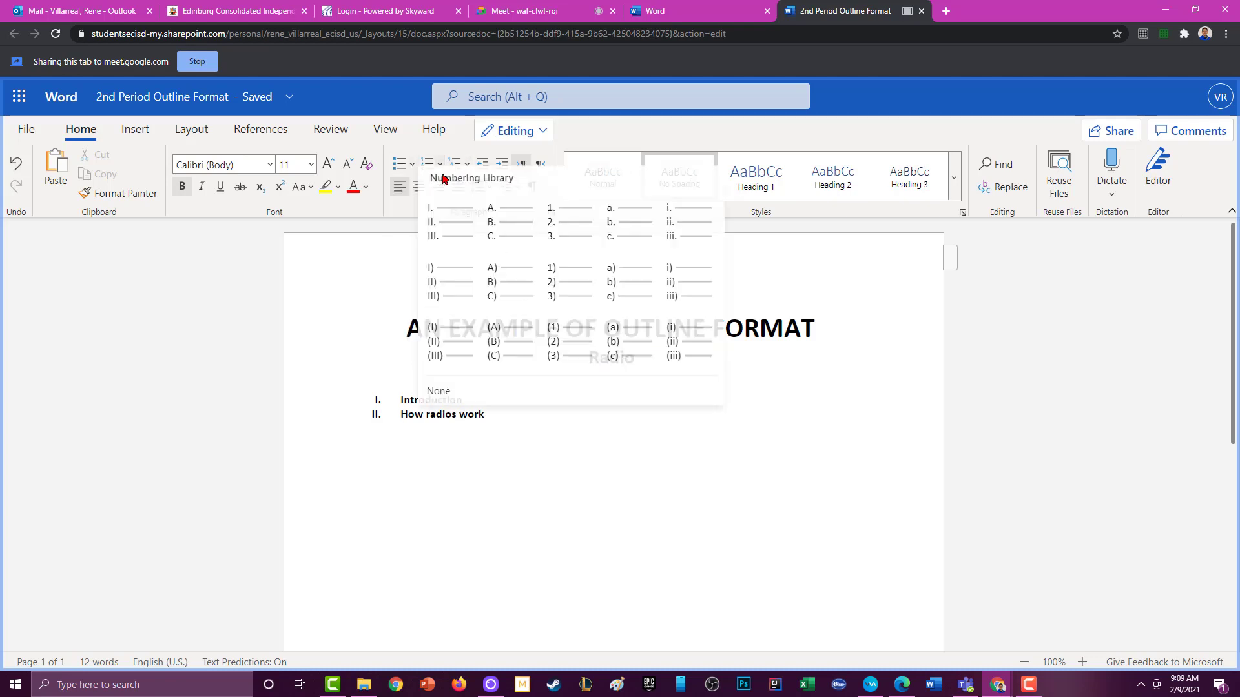
click(517, 237)
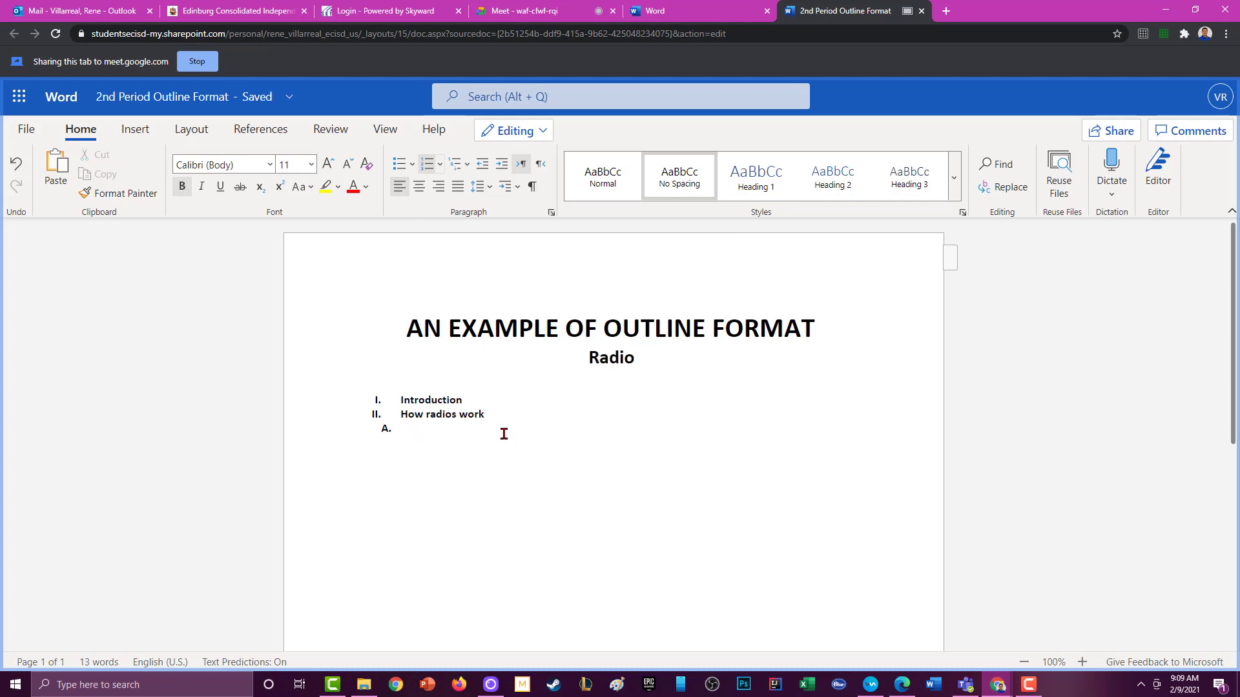
key(BackSpace)
key(BackSpace)
Step: Start an indented sublist with A., B., C. numbering on a new line beneath "How radios work"
key(Return)
key(BackSpace)
key(Tab)
key(Tab)
click(412, 164)
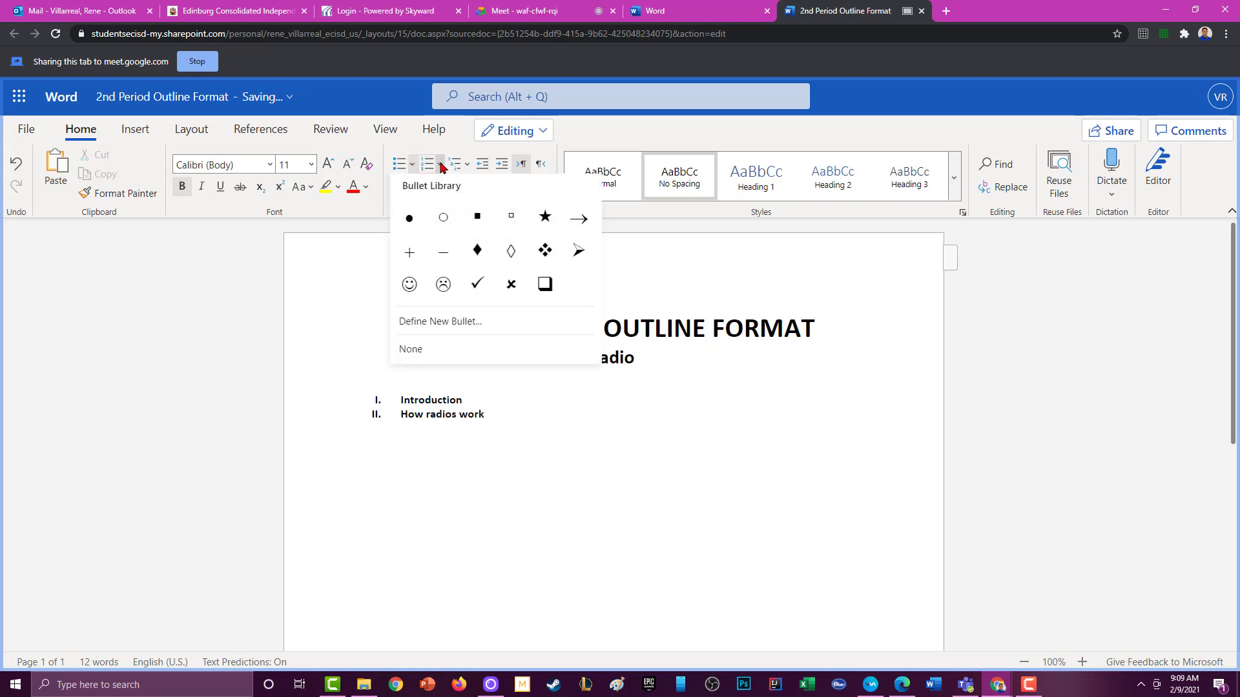
click(440, 164)
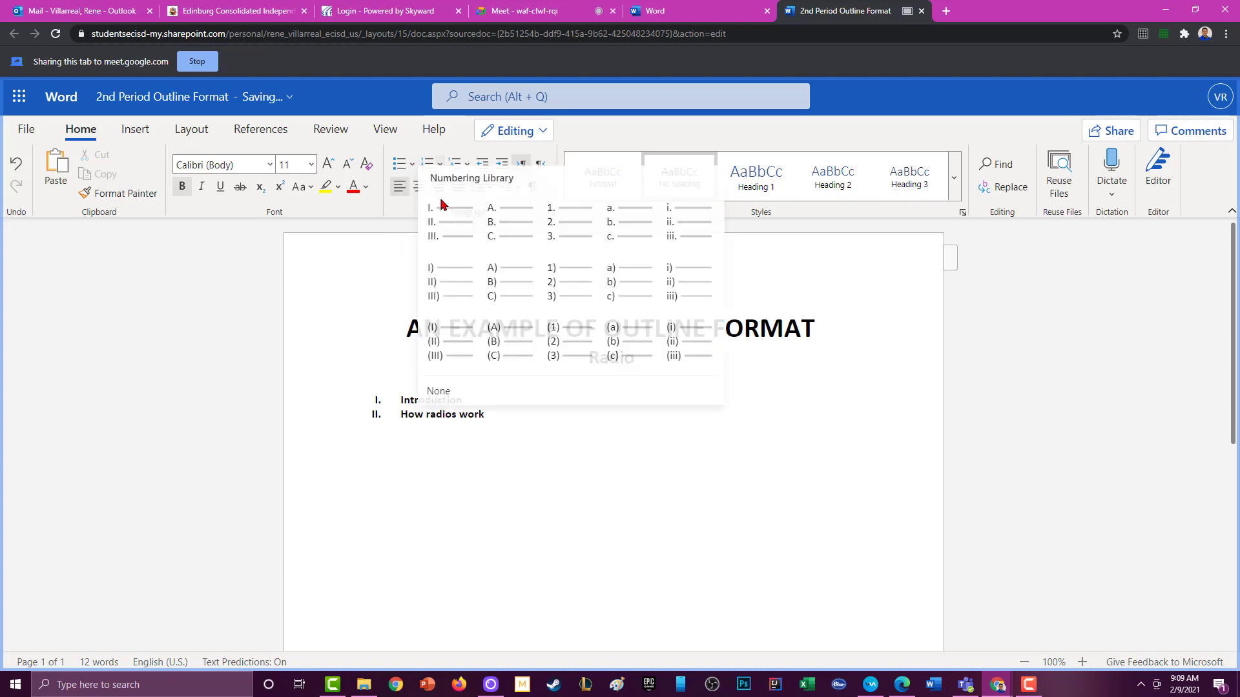
click(517, 239)
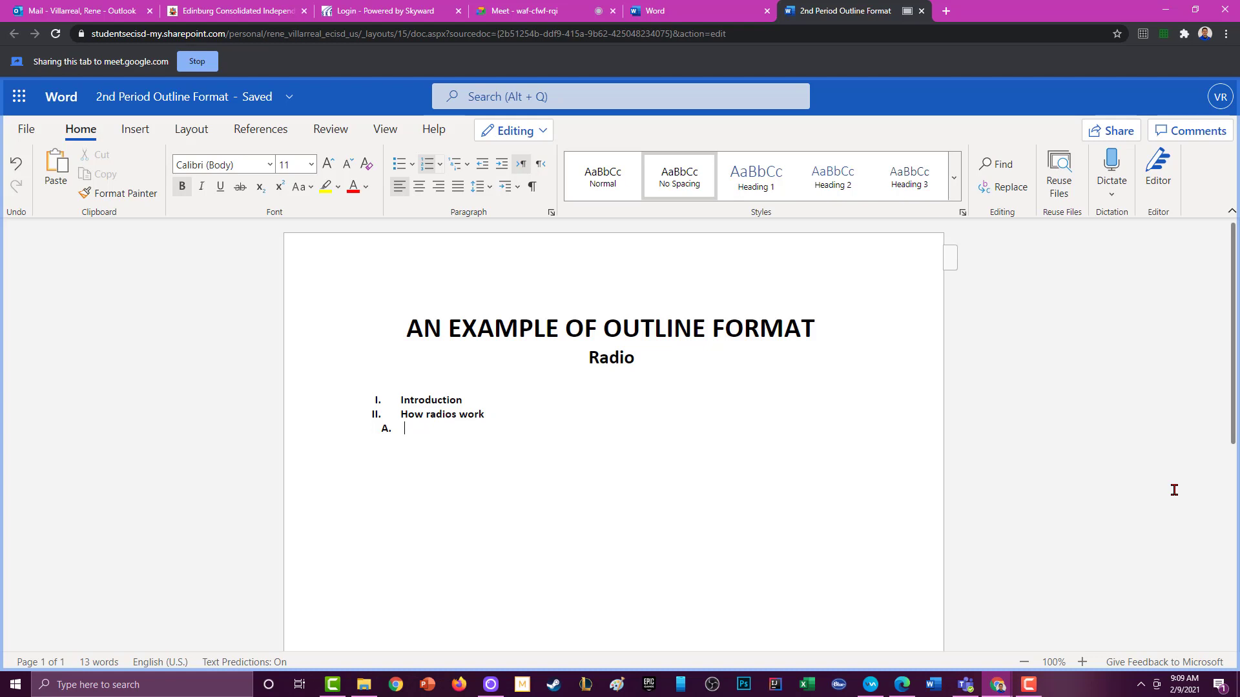
Step: Enter "Radio waves" as item A and "AM and FM waves are different" as item B
text(Ra)
text(dio waves )
text(AM and )
text(FM)
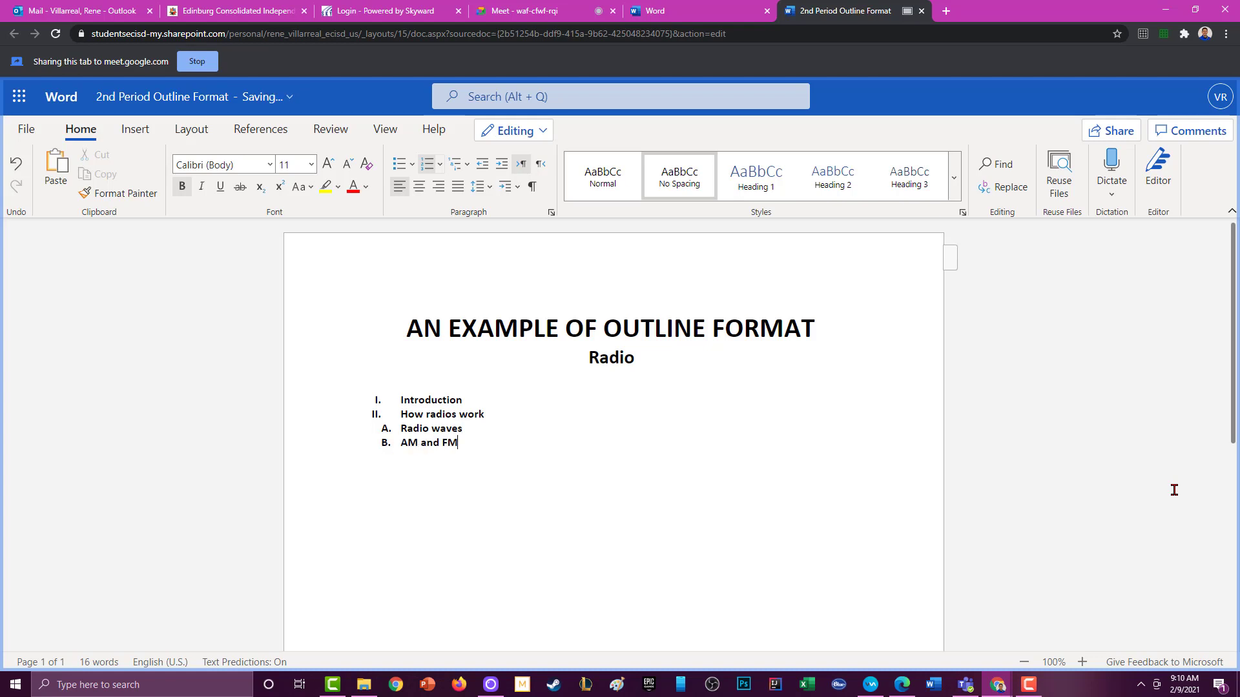
text( waves are different)
key(Return)
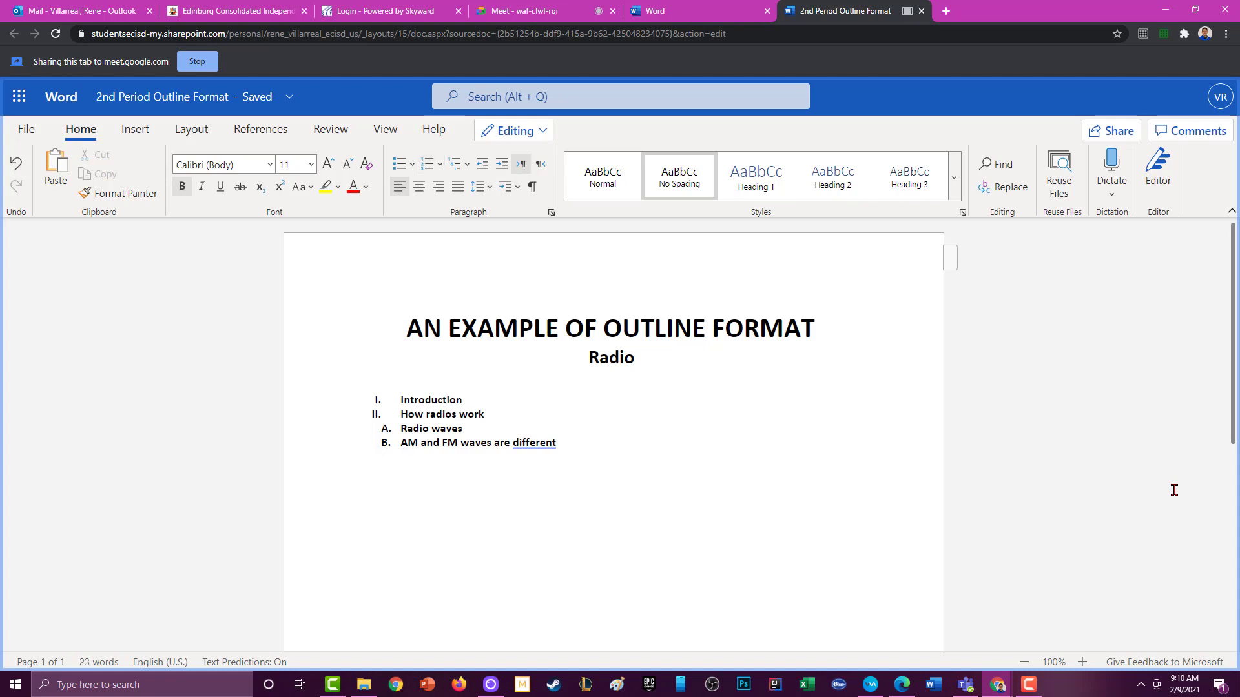
Step: Add an indented 1., 2., 3. sublist beneath item B with the entries "AM waves" and "FM waves"
key(Tab)
click(440, 165)
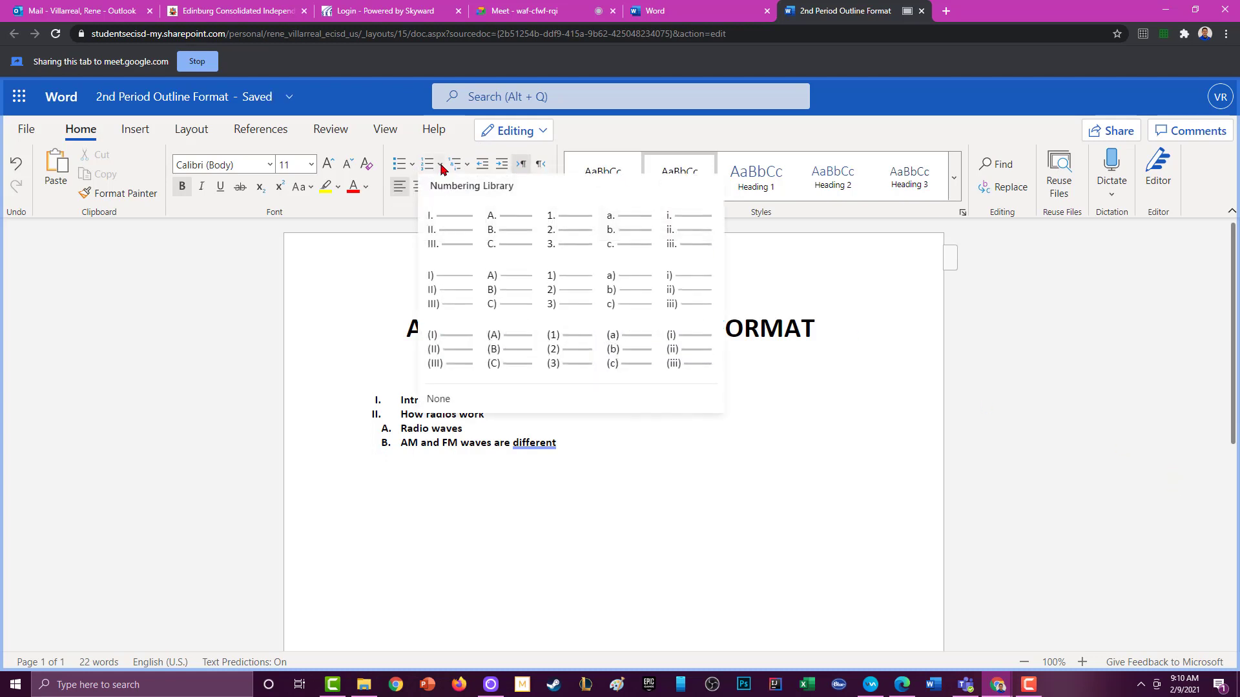
click(577, 241)
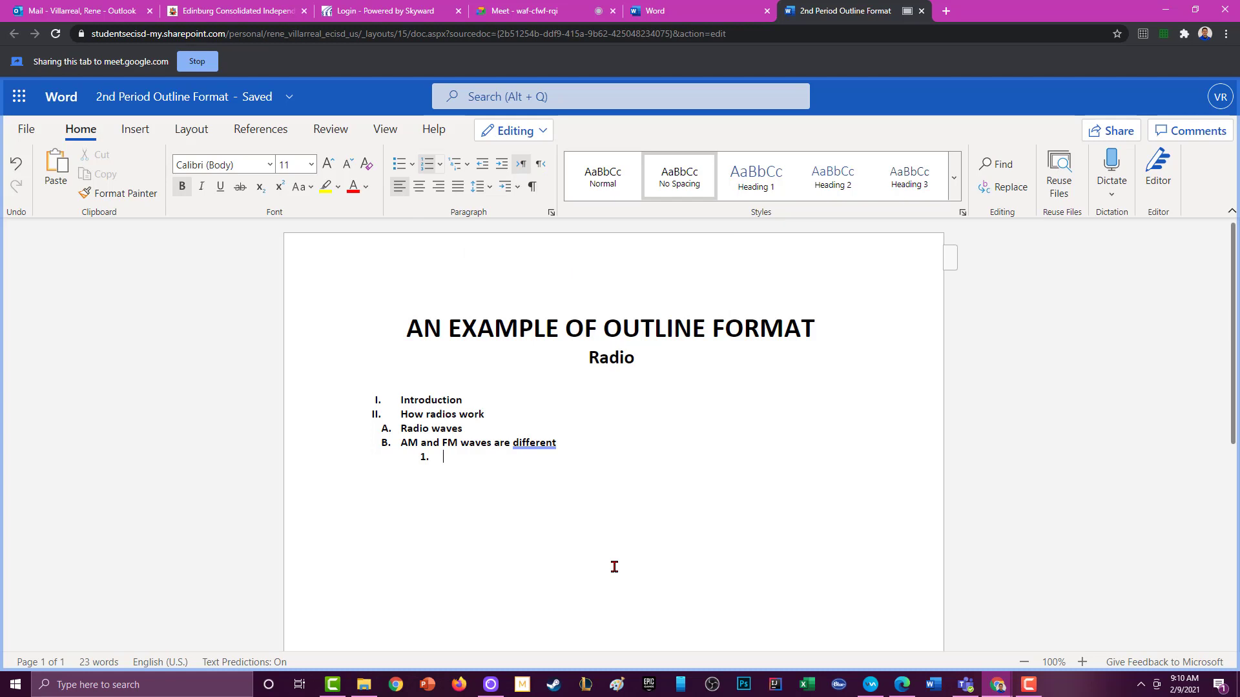
text(AM)
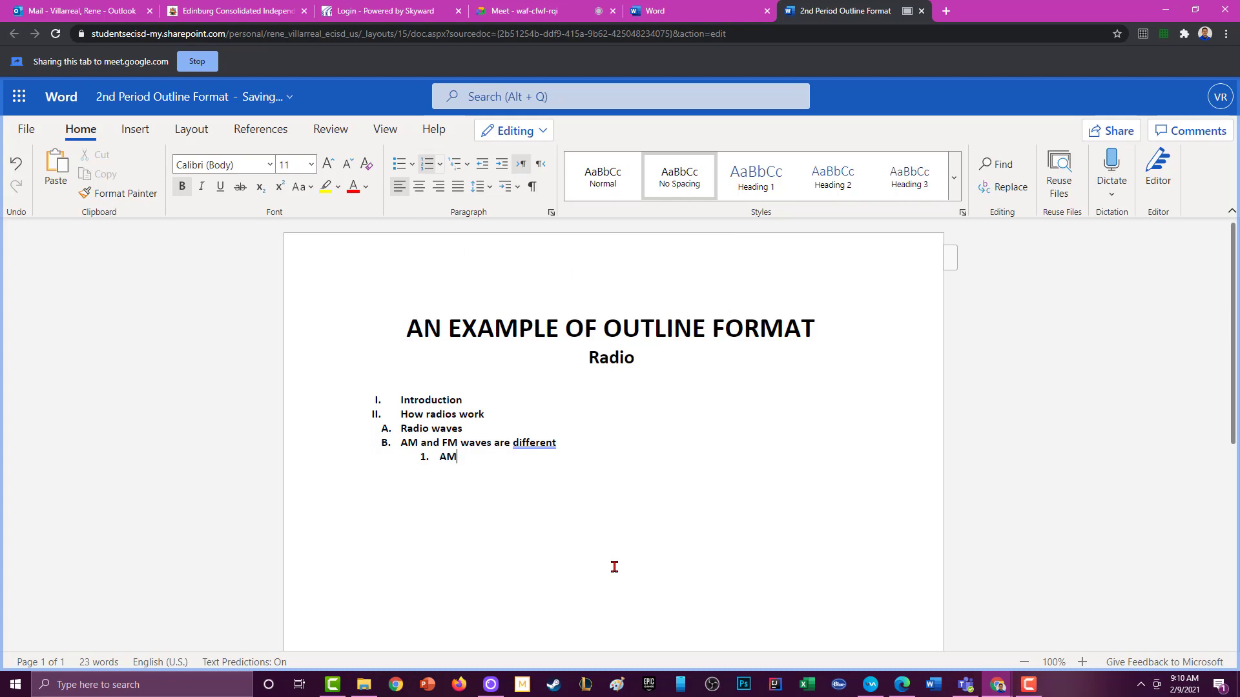
text( waves)
key(Return)
text(FM waves)
Step: Try to apply Roman numeral numbering to the empty line after "FM waves"
key(BackSpace)
click(440, 164)
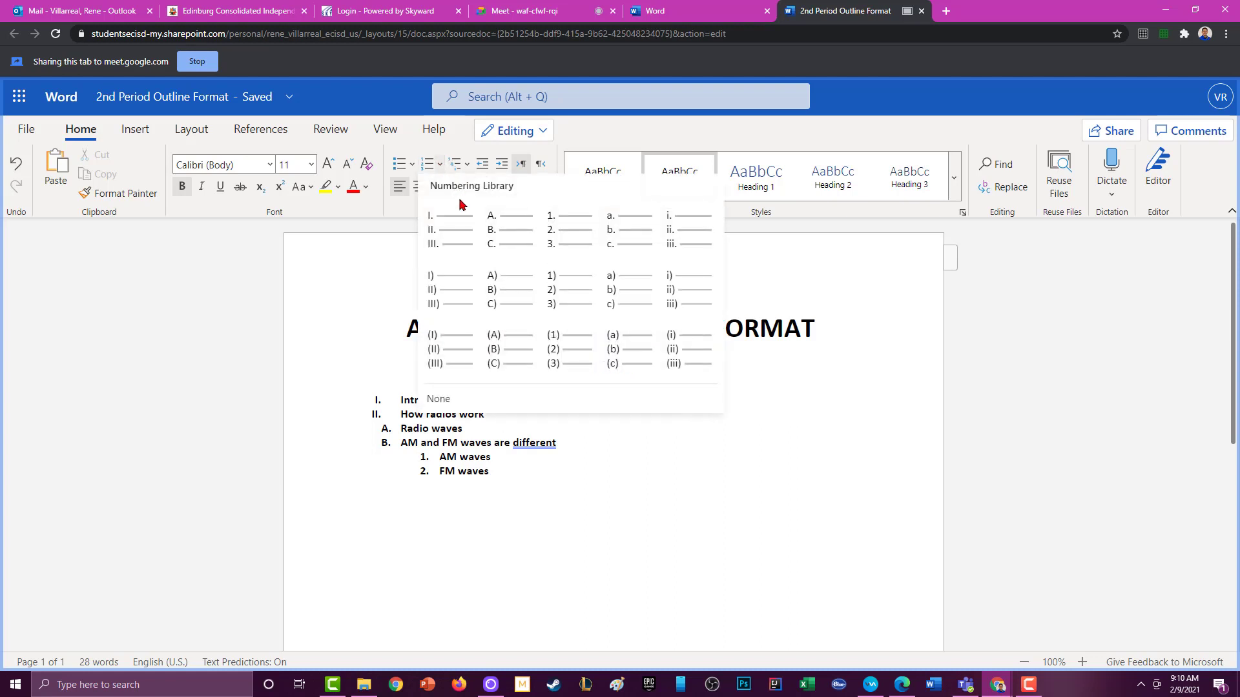
click(460, 239)
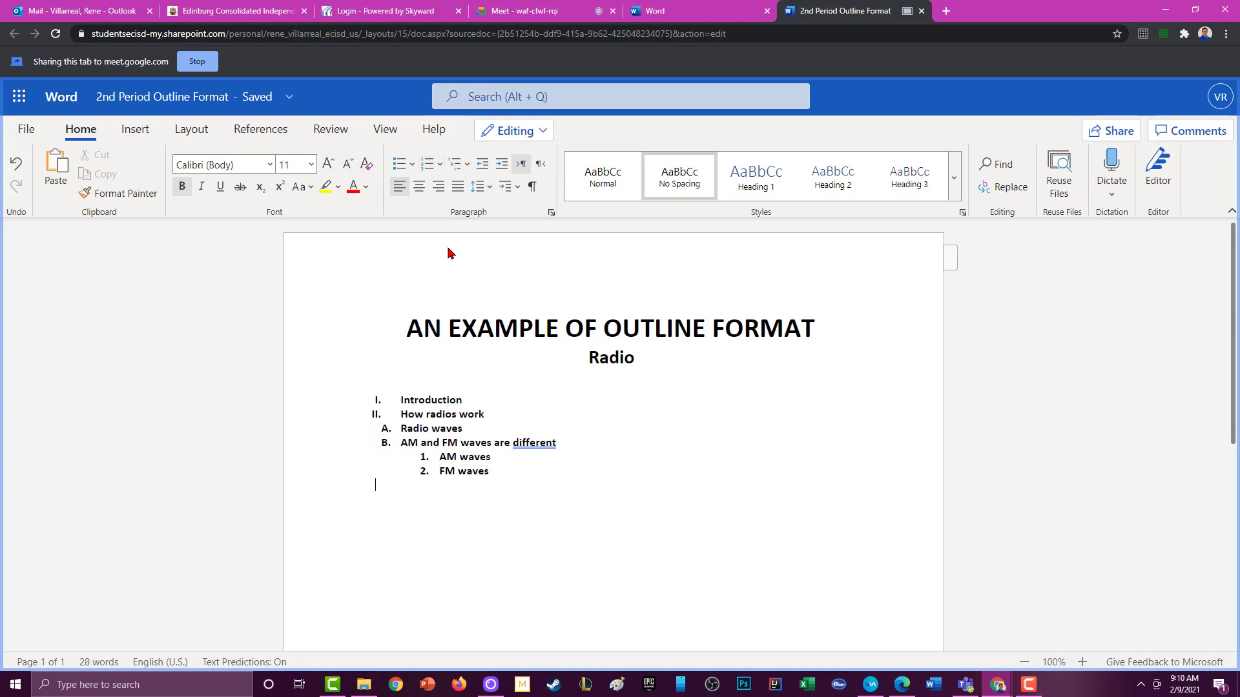
Step: Enter the third main heading "III. Radio Industry" on the line below "FM waves"
text(II)
text(,)
text(.)
key(Tab)
click(372, 420)
click(359, 485)
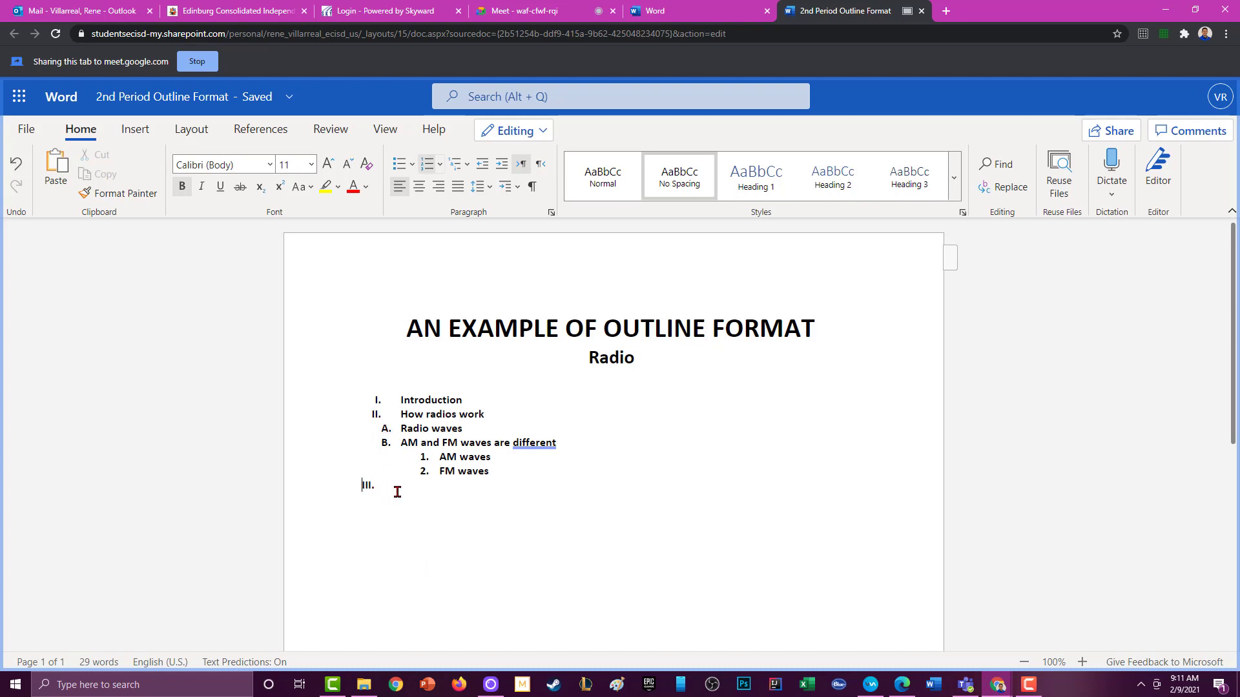
key(Tab)
key(shift+Tab)
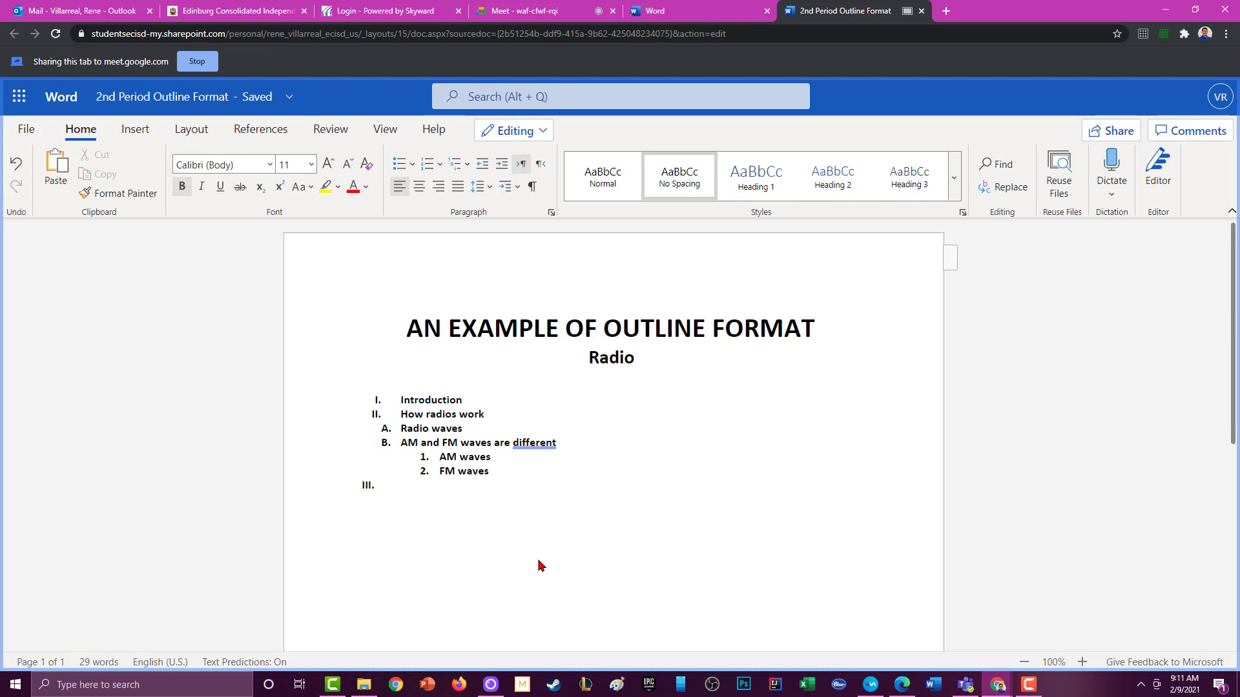
text(Radio Industry)
Step: Start a sublist with A., B., C. numbering on the line beneath "Radio Industry"
click(440, 166)
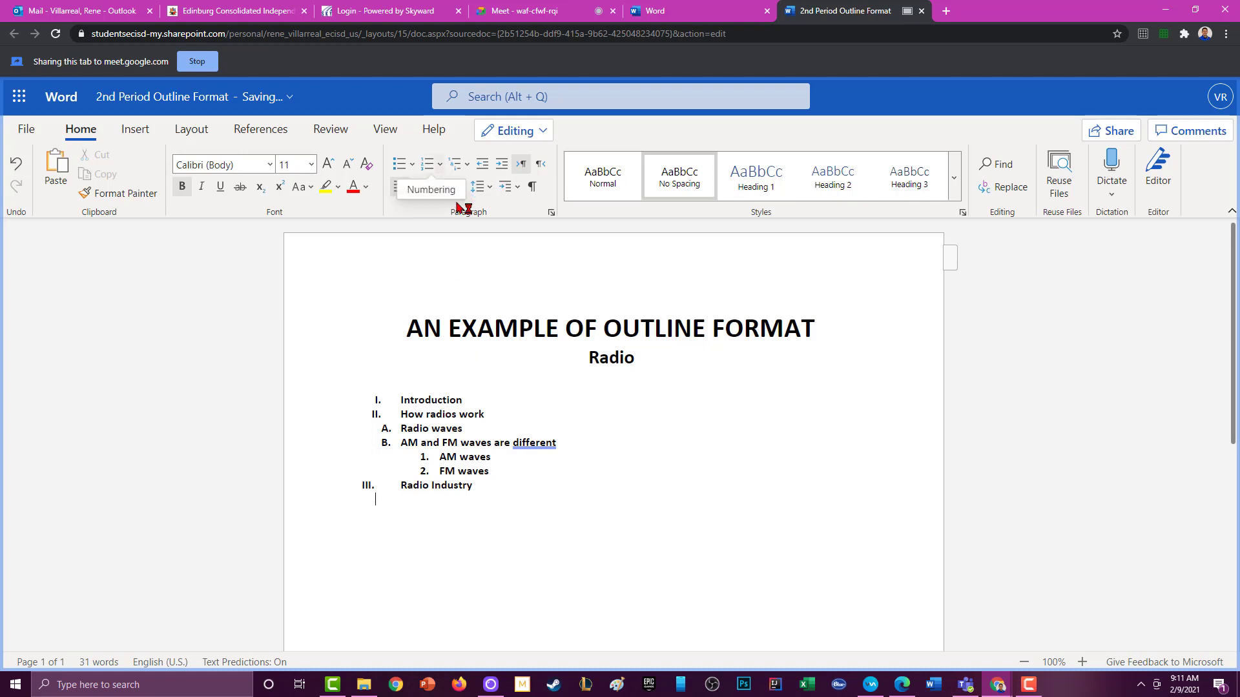
click(513, 239)
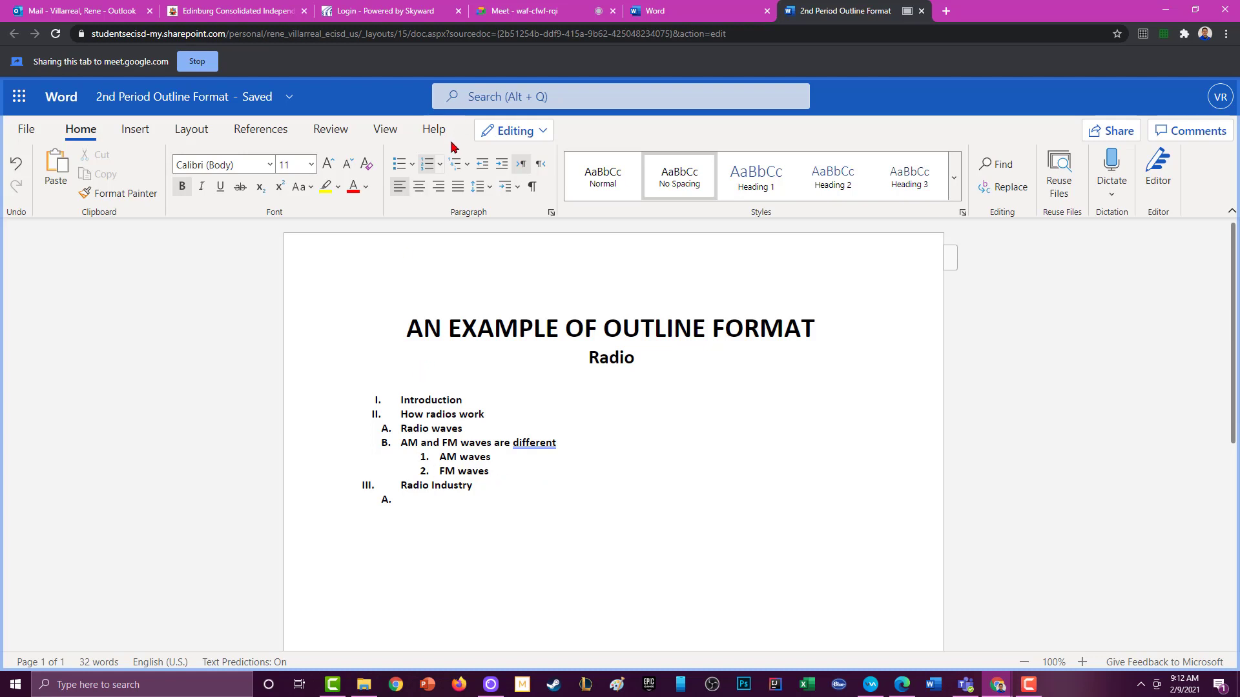
click(440, 165)
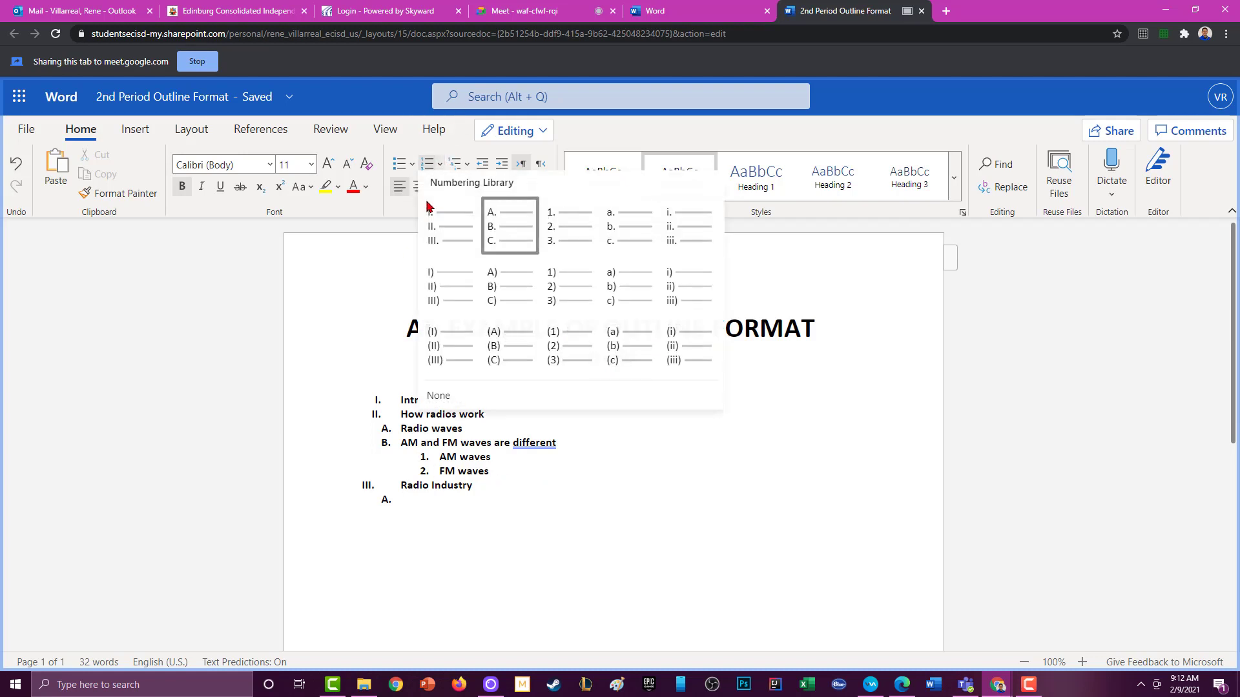
click(546, 523)
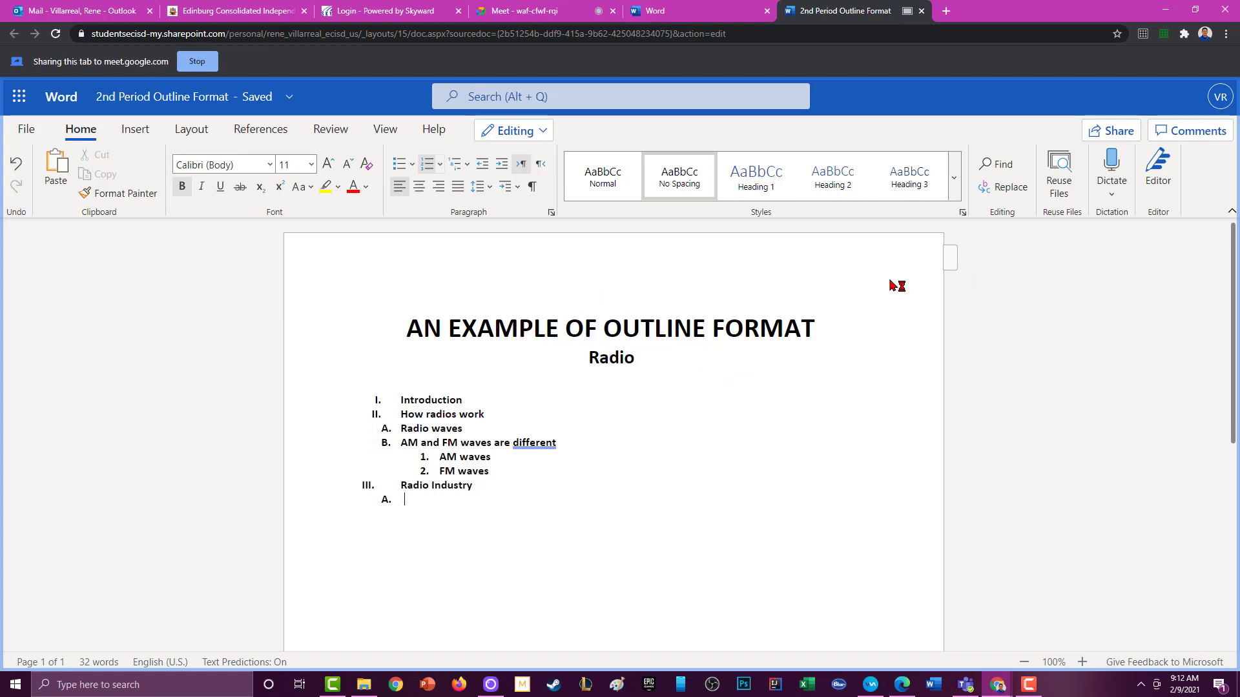
Step: Try to share the document by link with the message "2nd Period", leaving the dialog without sending
click(1100, 130)
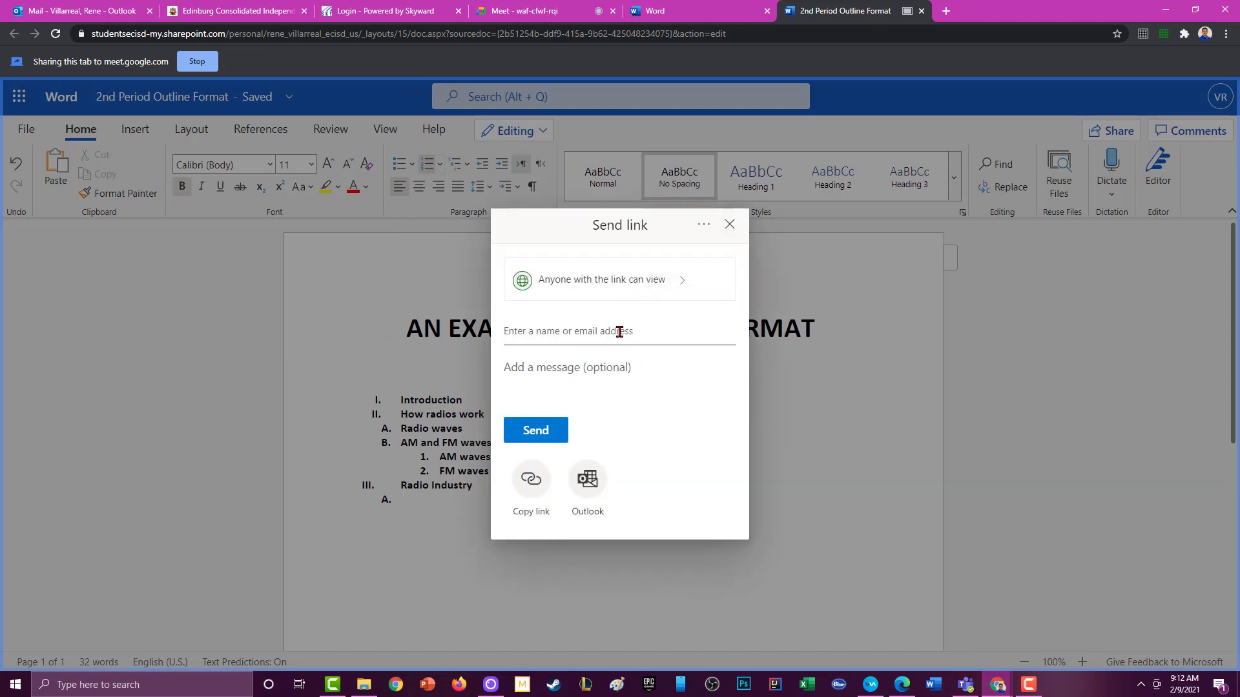
click(573, 366)
text(2nd Period)
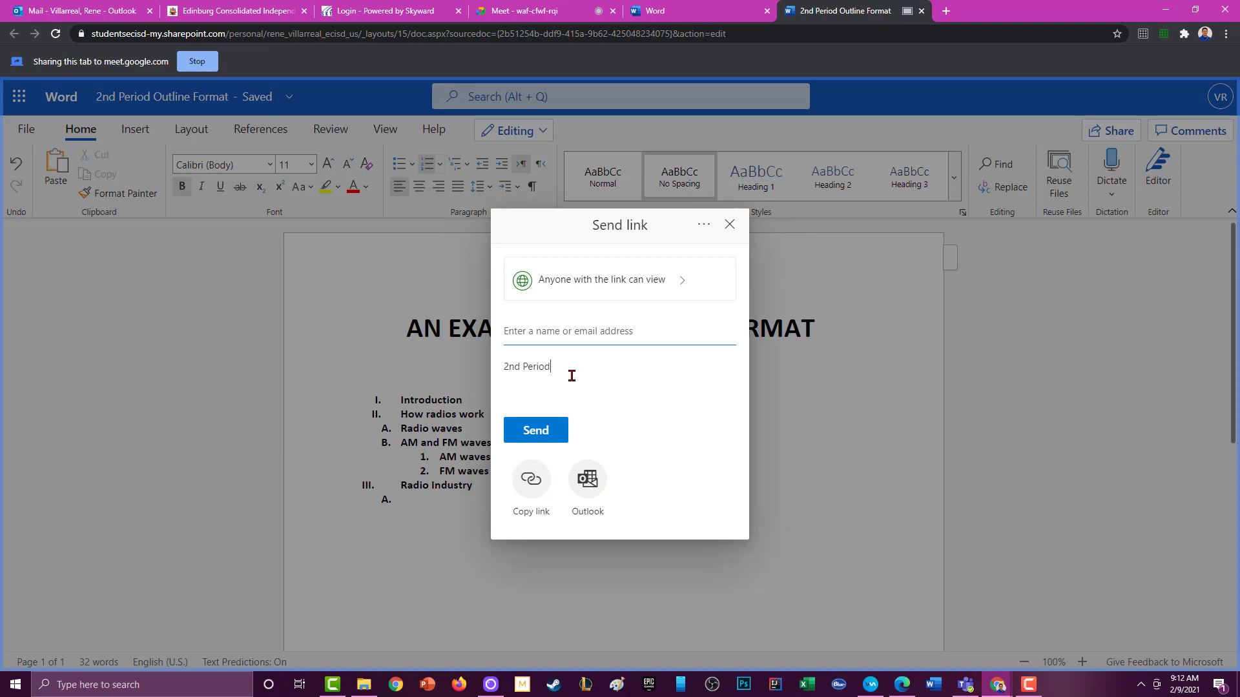
click(731, 224)
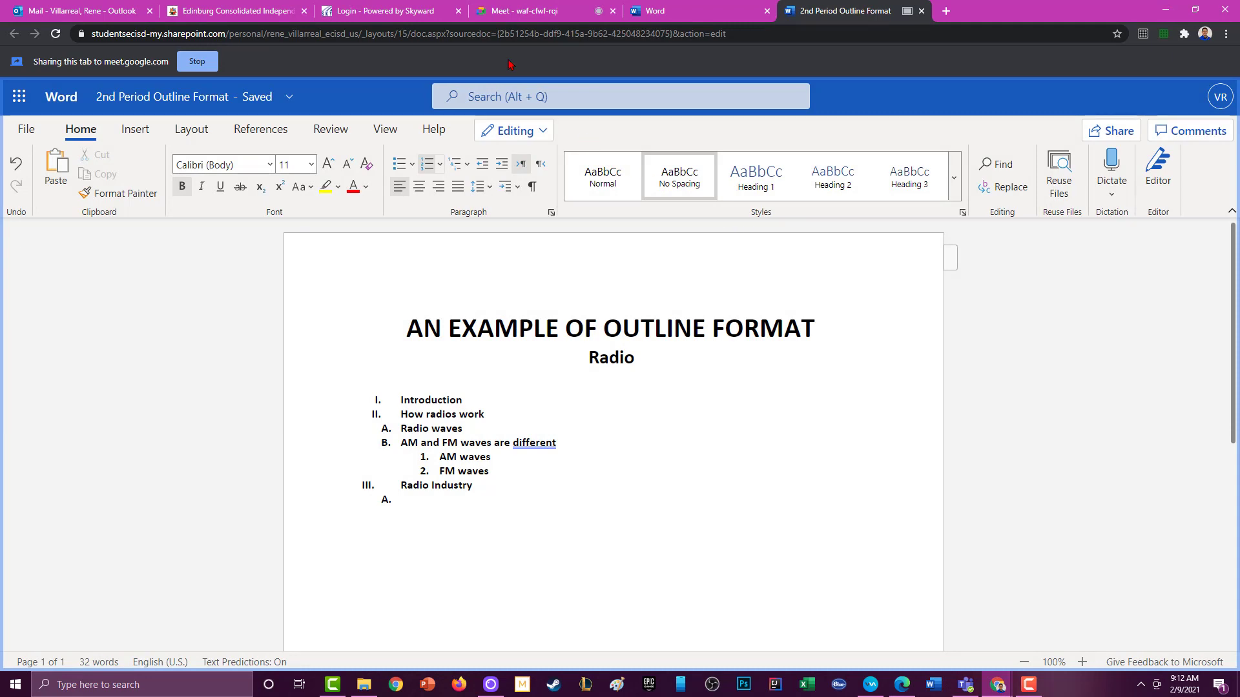